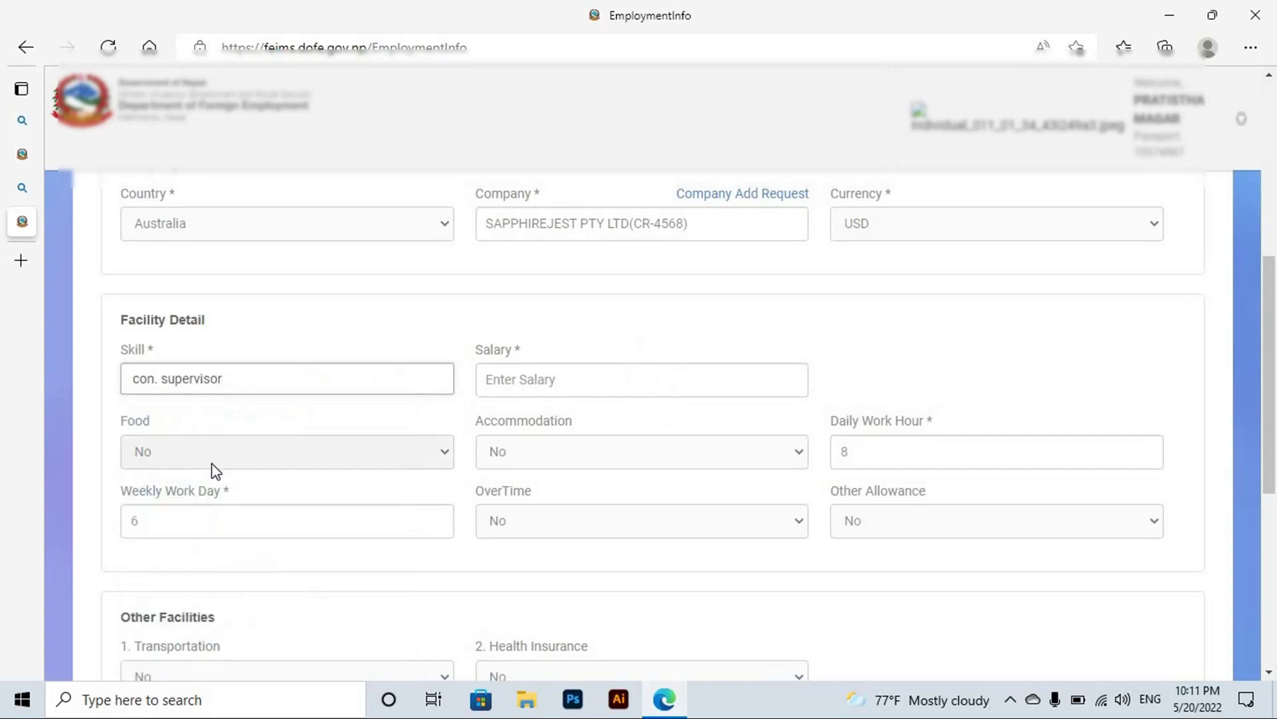
# Set the salary to 2000 and mark both food and accommodation as Yes in the facility details
pyautogui.click(500, 373)
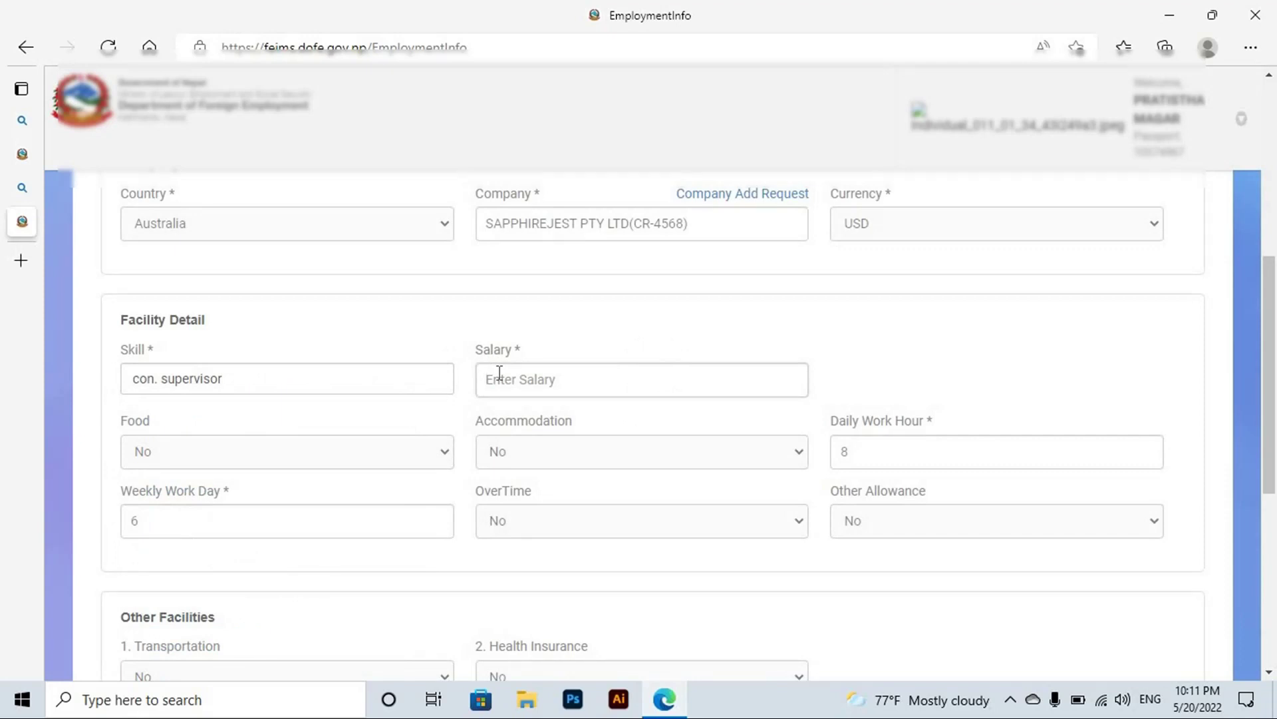
pyautogui.write('2000')
pyautogui.scroll(-2, 1255, 373)
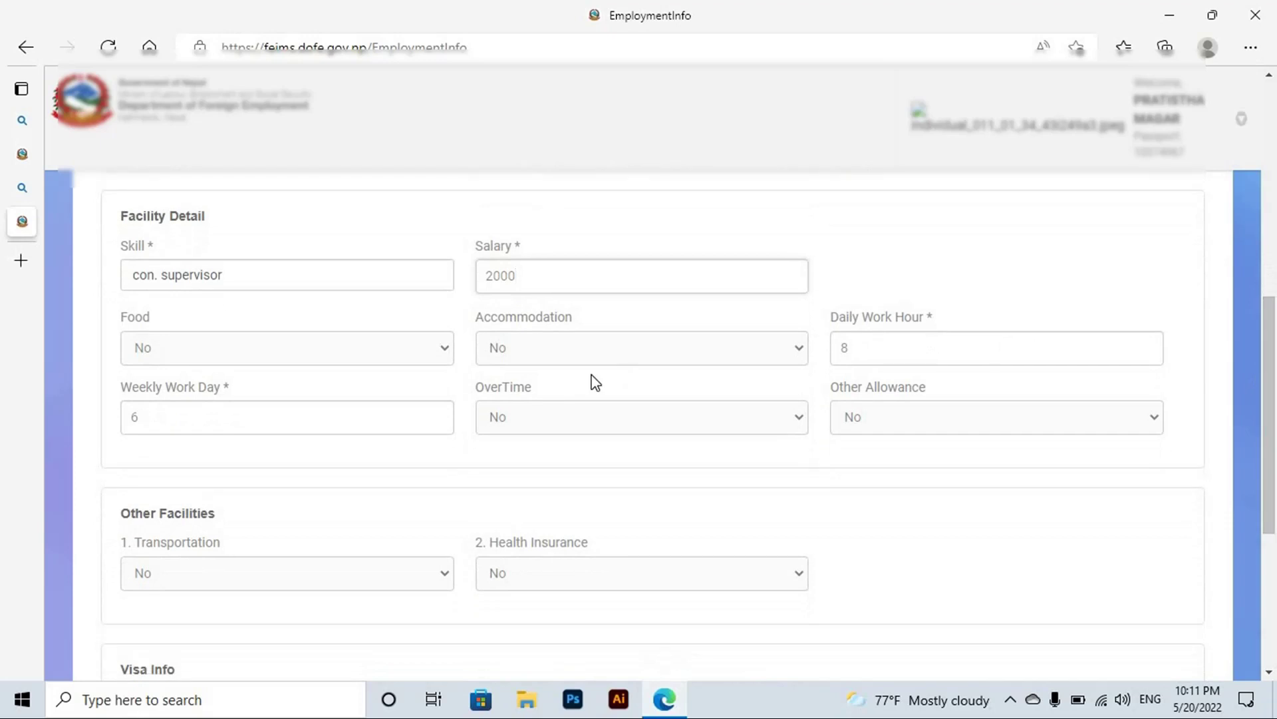
pyautogui.click(344, 364)
pyautogui.click(300, 377)
pyautogui.click(605, 354)
pyautogui.click(577, 378)
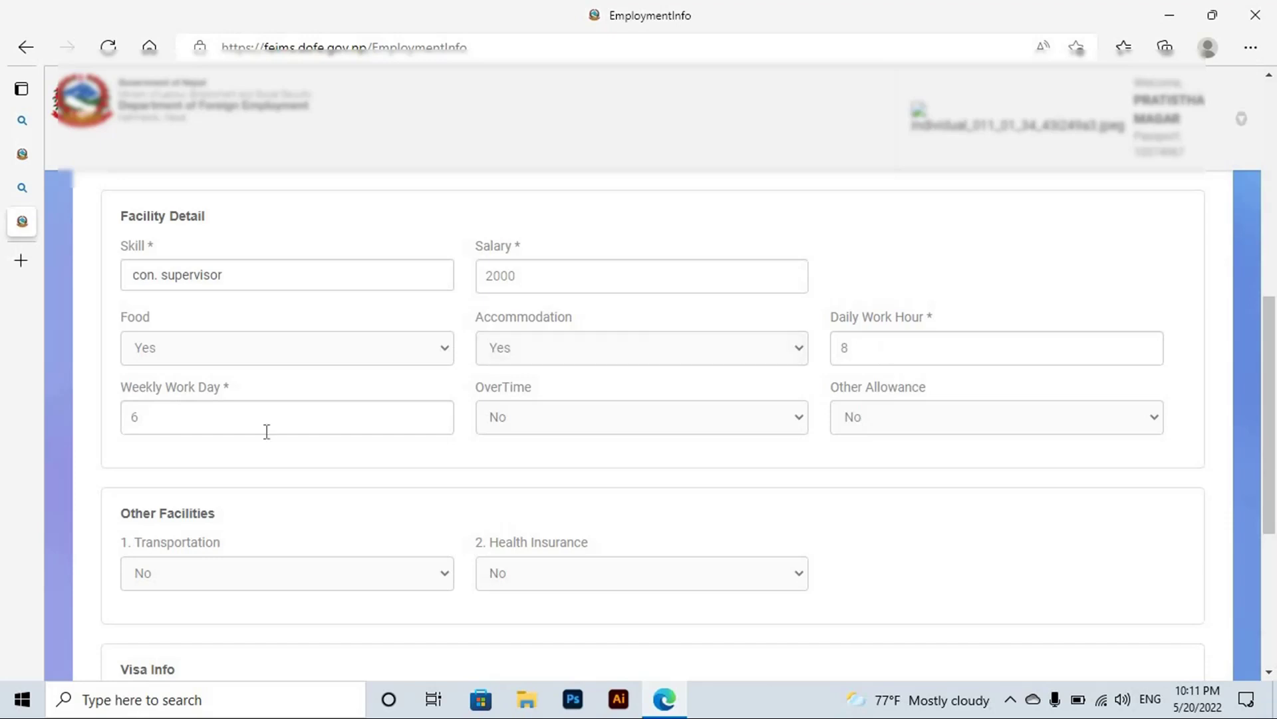
# Set both overtime and other allowance to Yes in the facility details
pyautogui.click(577, 422)
pyautogui.click(539, 446)
pyautogui.click(970, 429)
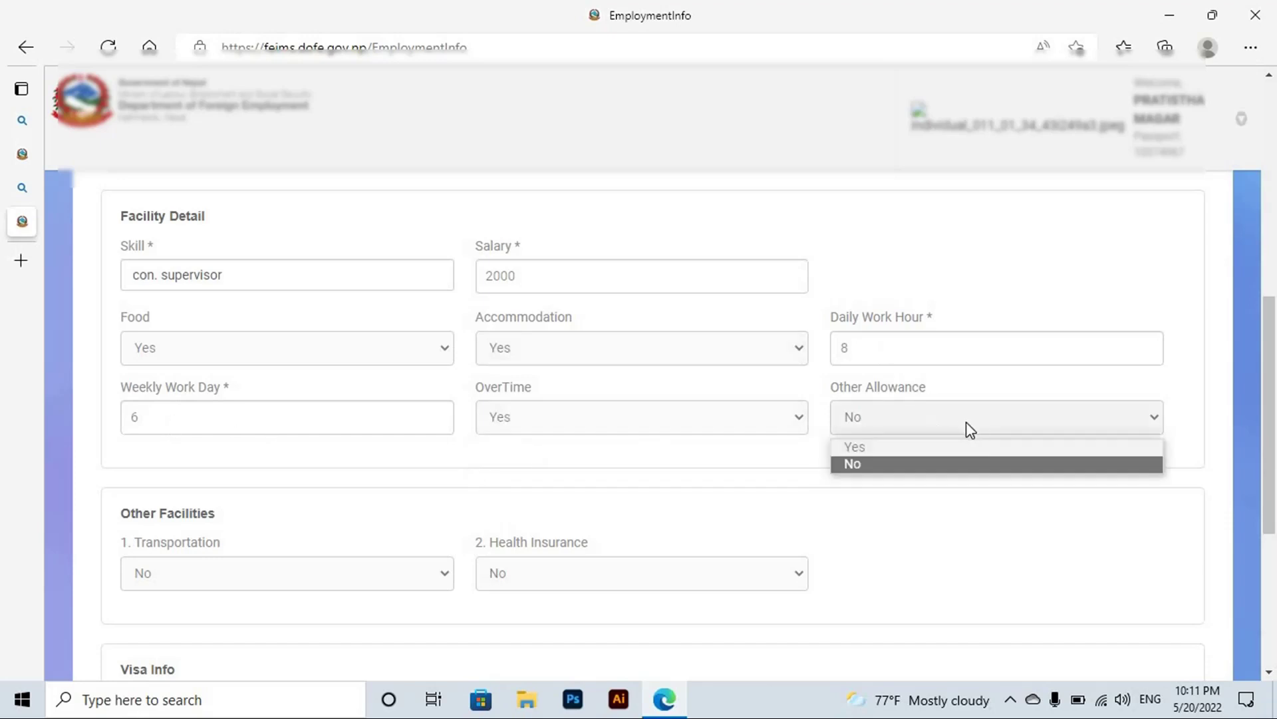
pyautogui.click(905, 449)
# Set health insurance to Yes under the other facilities
pyautogui.scroll(-3, 1272, 397)
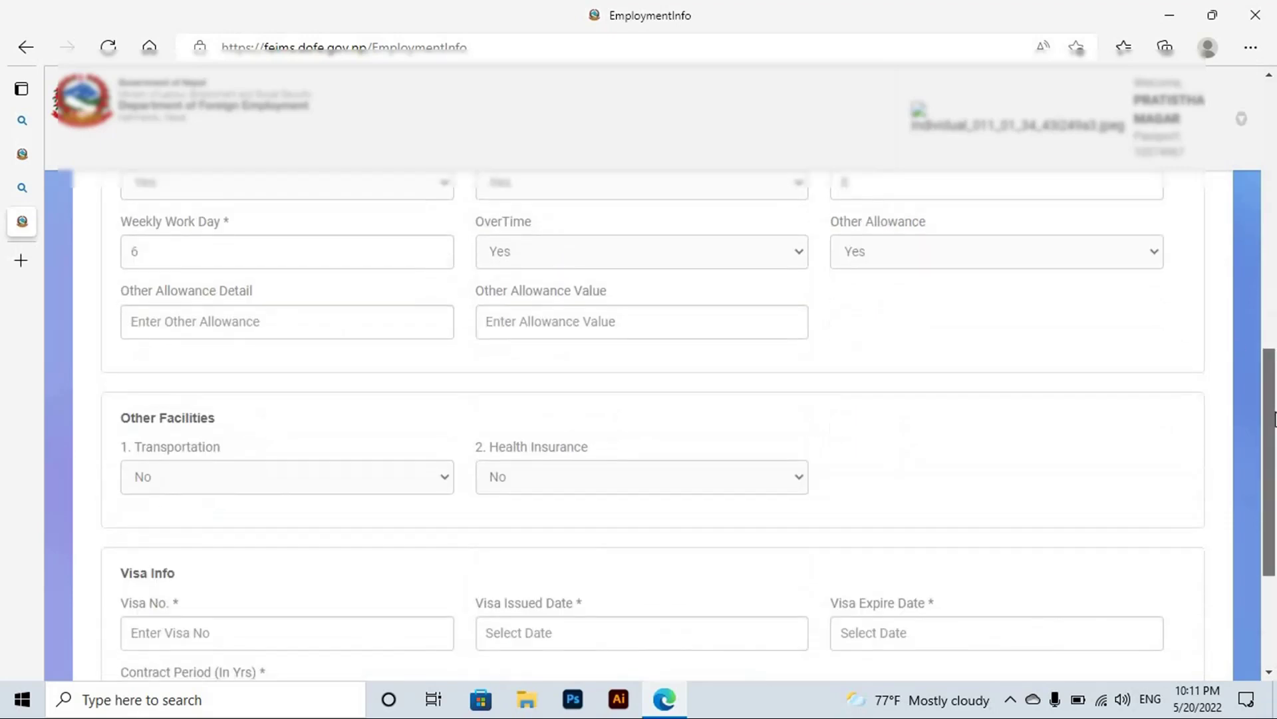
pyautogui.scroll(-2, 684, 391)
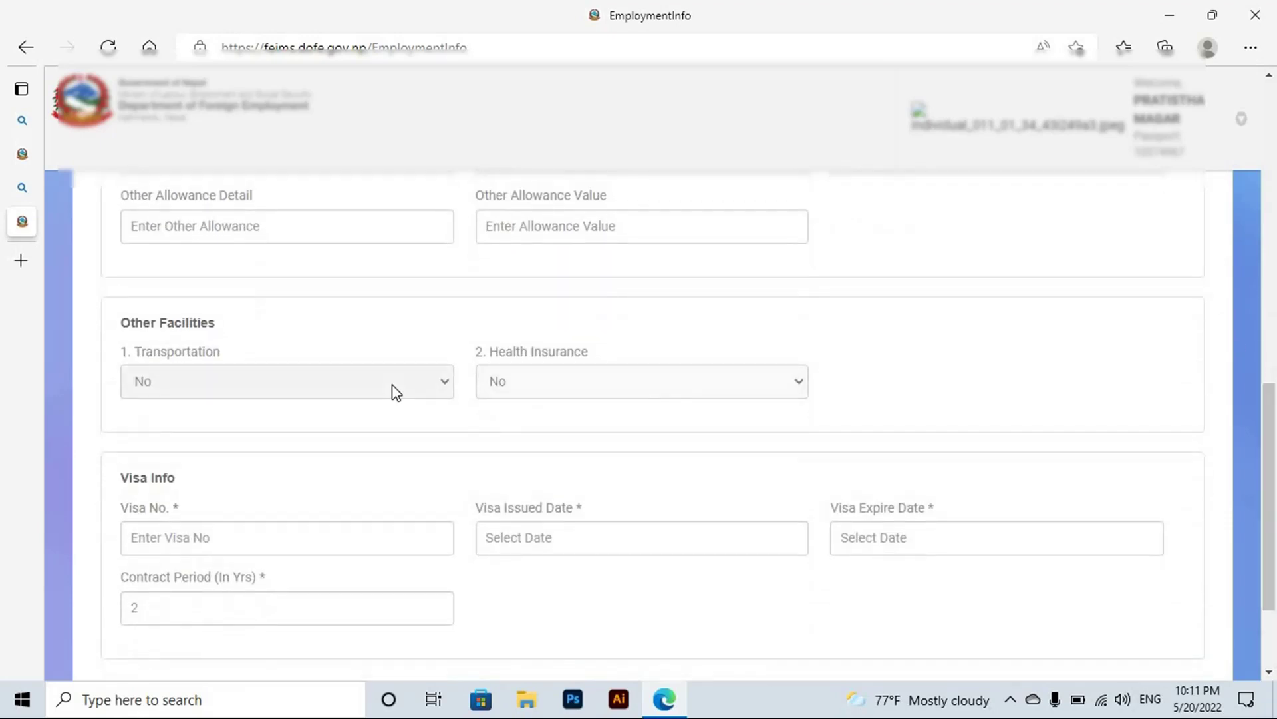
pyautogui.click(609, 392)
pyautogui.click(583, 407)
# Set the visa issued date to 2022-05-19 and the visa expire date to 2029-05-16
pyautogui.moveTo(1272, 406); pyautogui.dragTo(1274, 462)
pyautogui.click(348, 430)
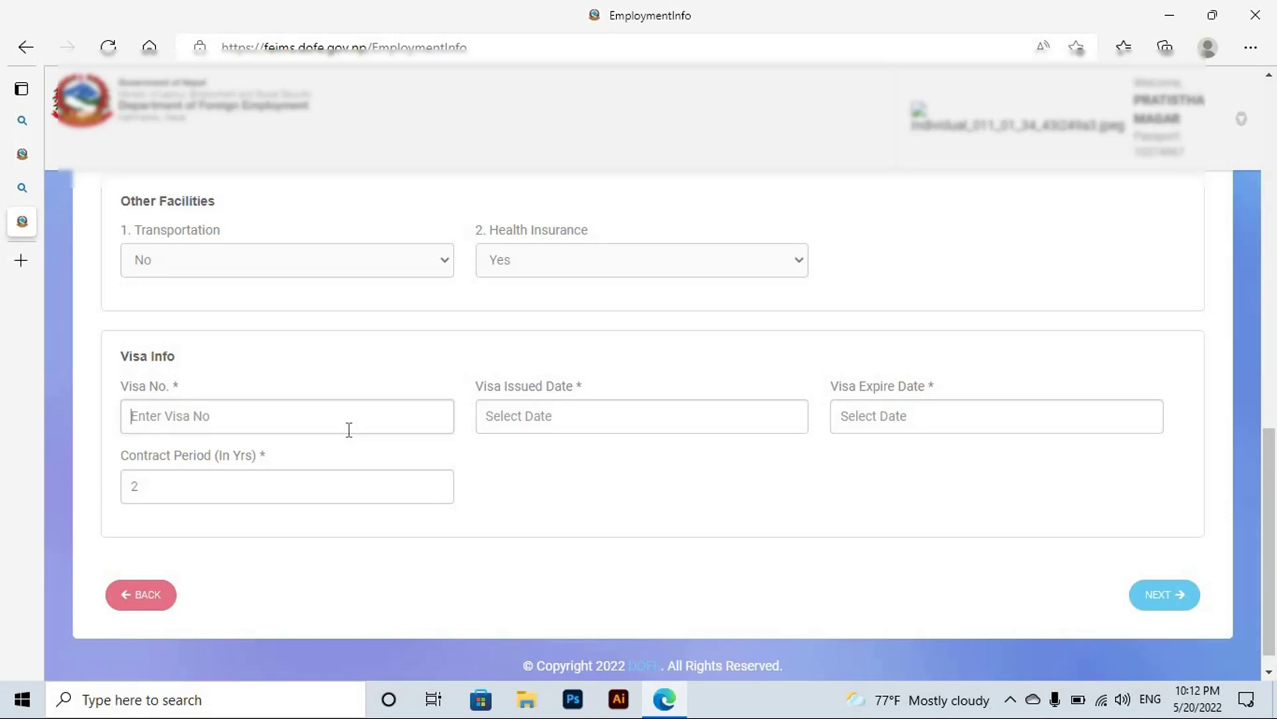
pyautogui.click(529, 425)
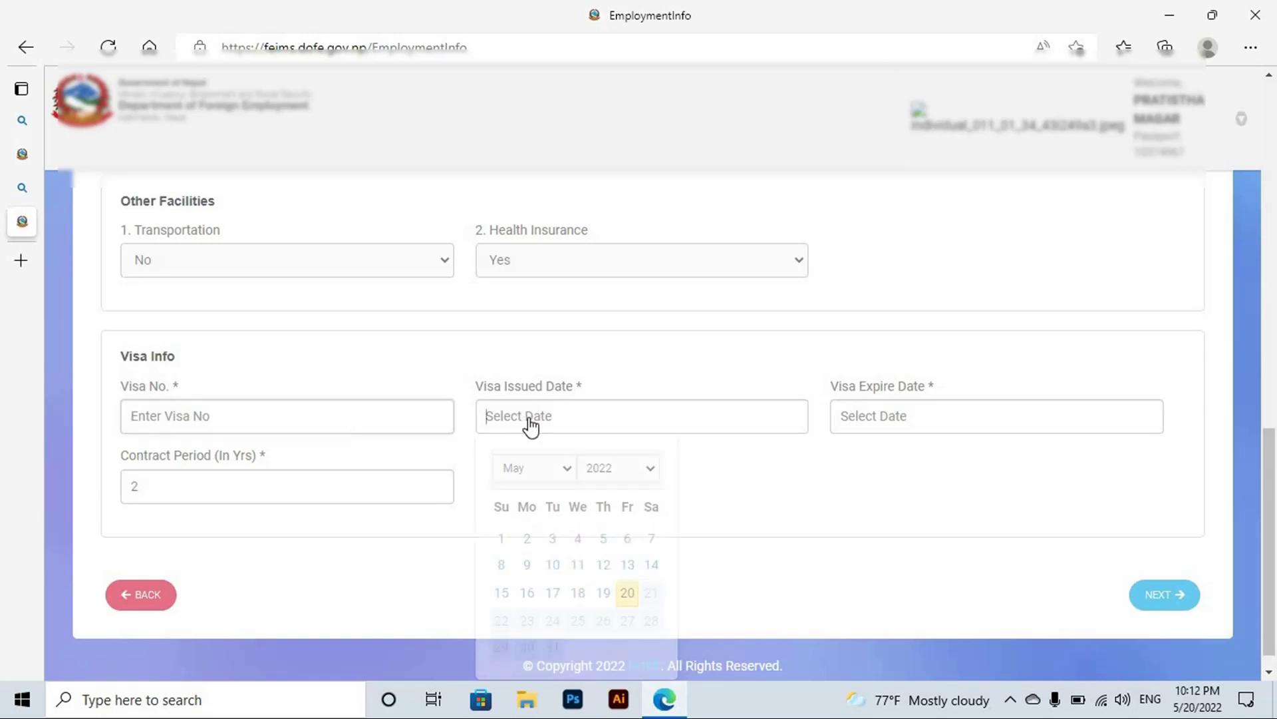
pyautogui.click(603, 593)
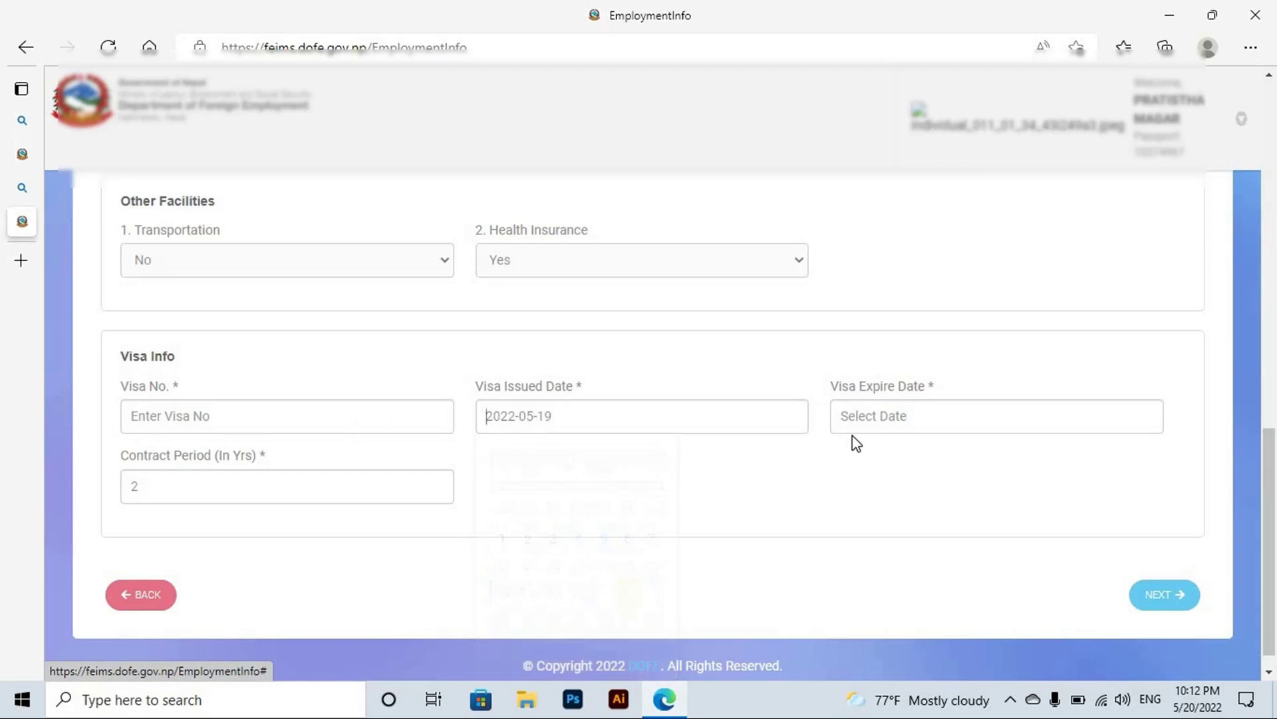
pyautogui.click(874, 430)
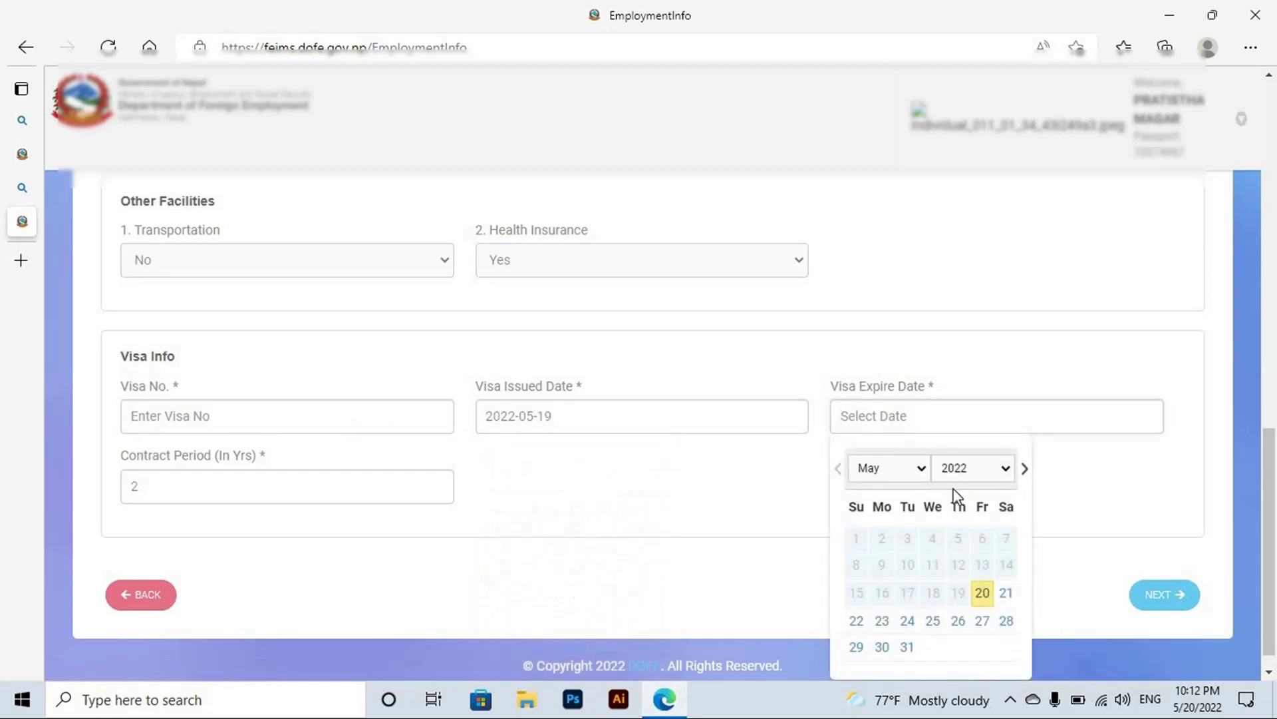
pyautogui.click(996, 473)
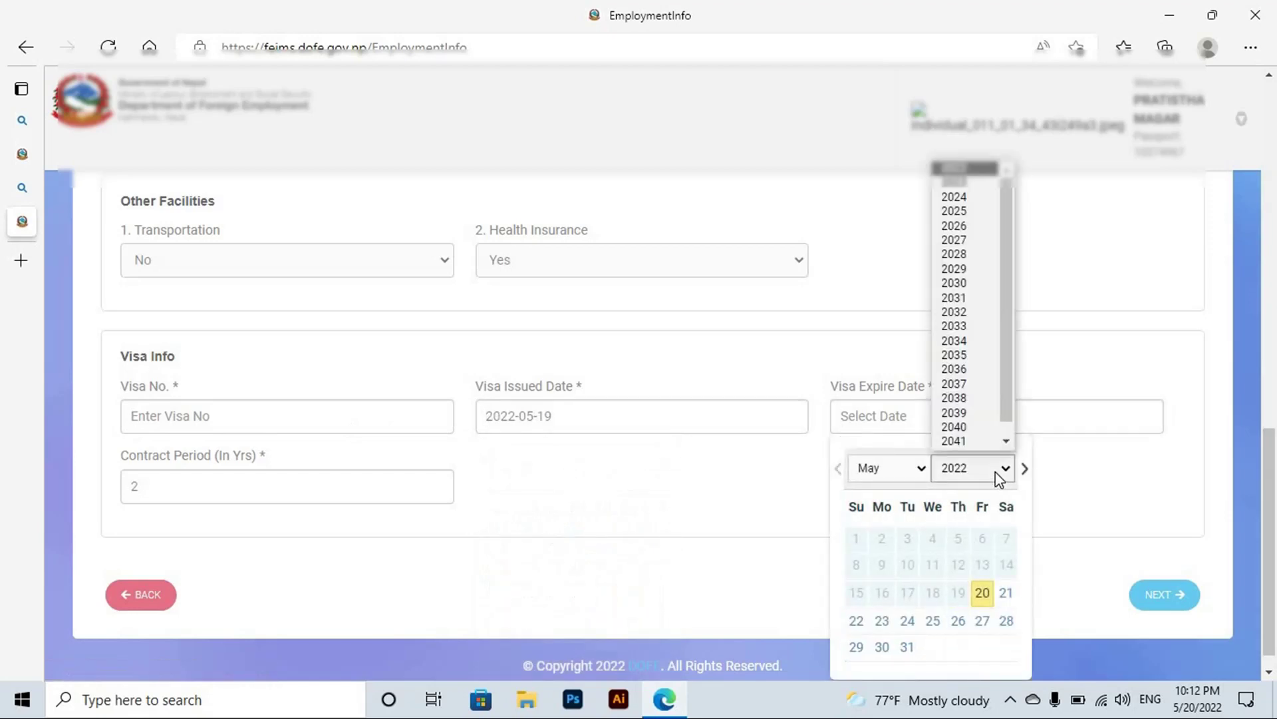
pyautogui.click(964, 273)
pyautogui.click(933, 592)
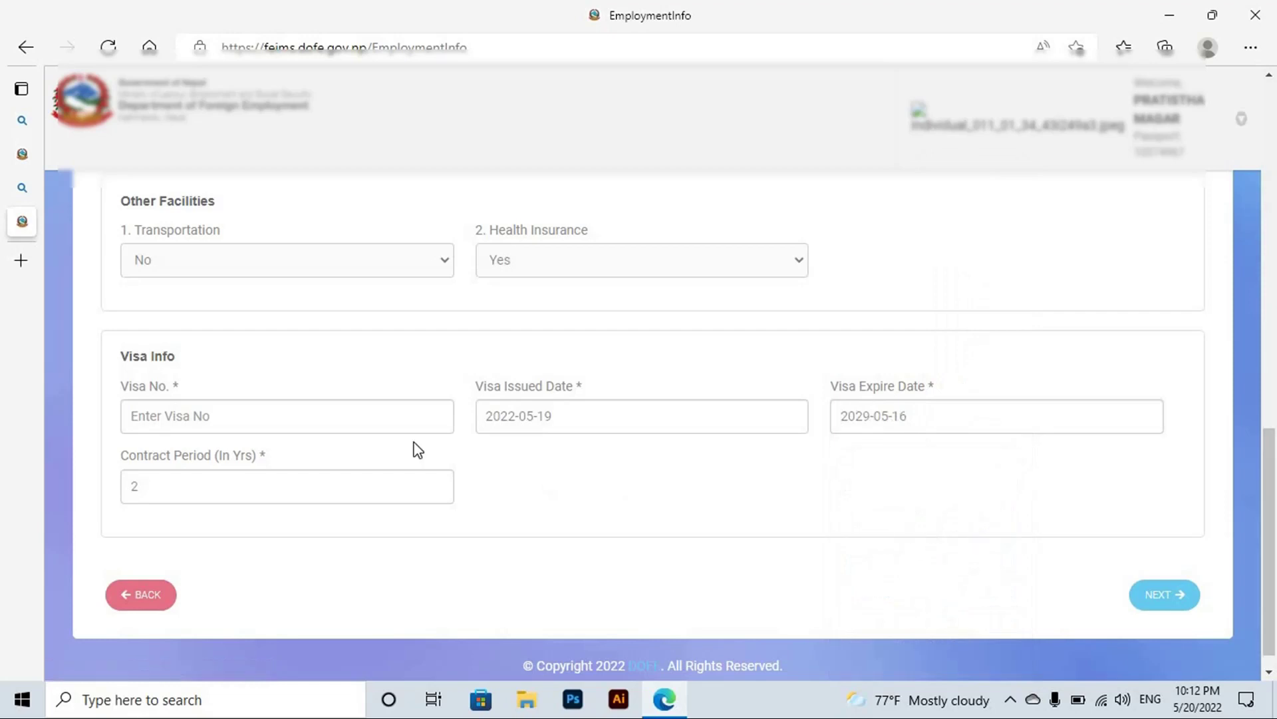
# Enter the visa number and proceed from the work permit details to the document upload page
pyautogui.click(297, 421)
pyautogui.write('12345')
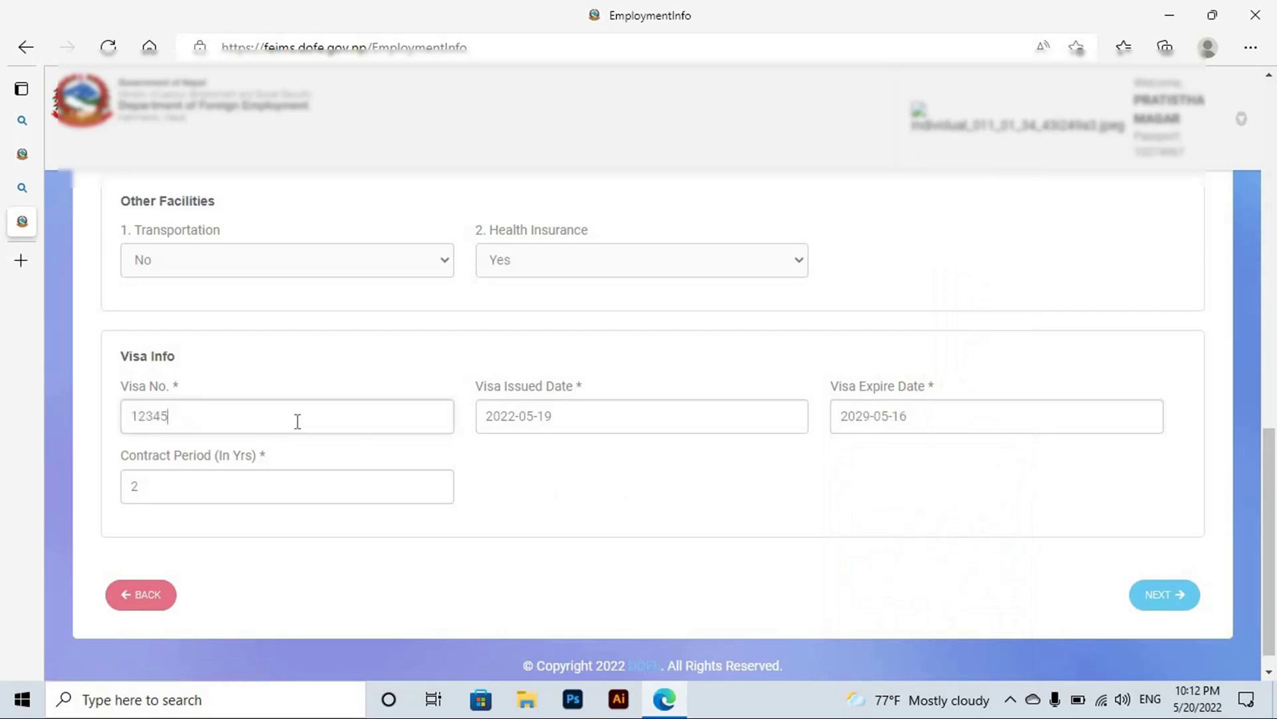
pyautogui.click(302, 484)
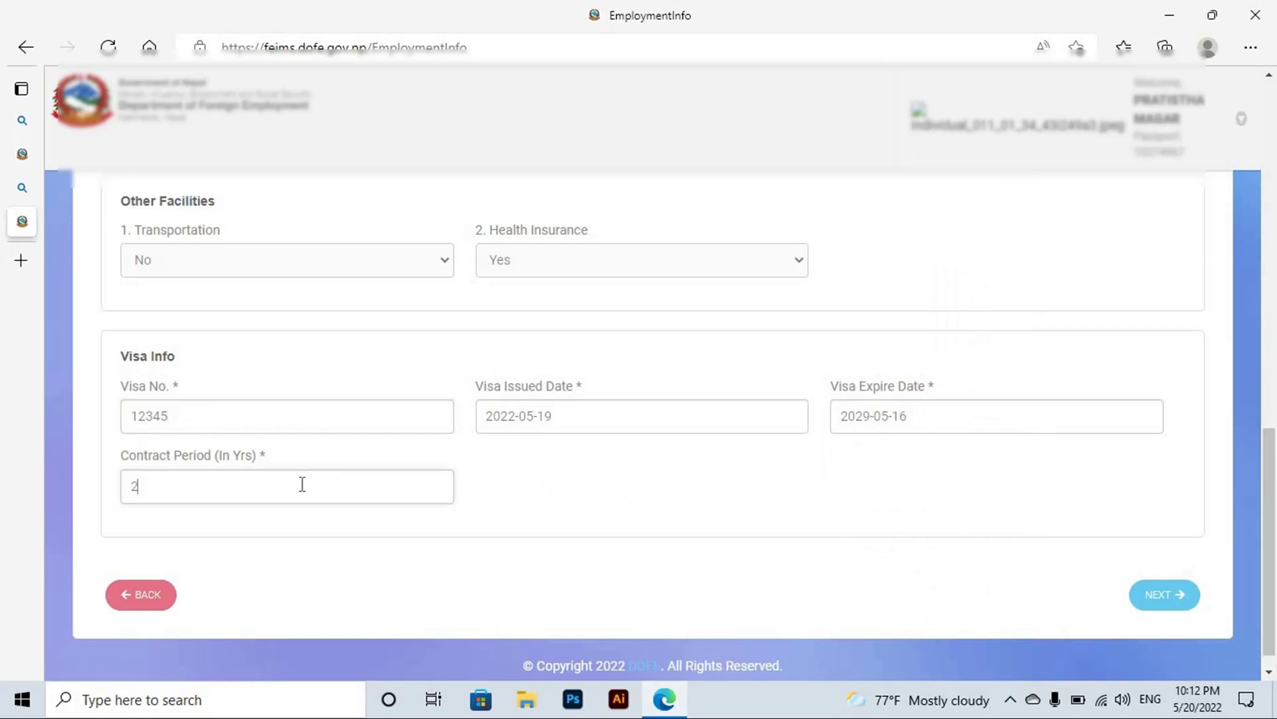
pyautogui.click(682, 459)
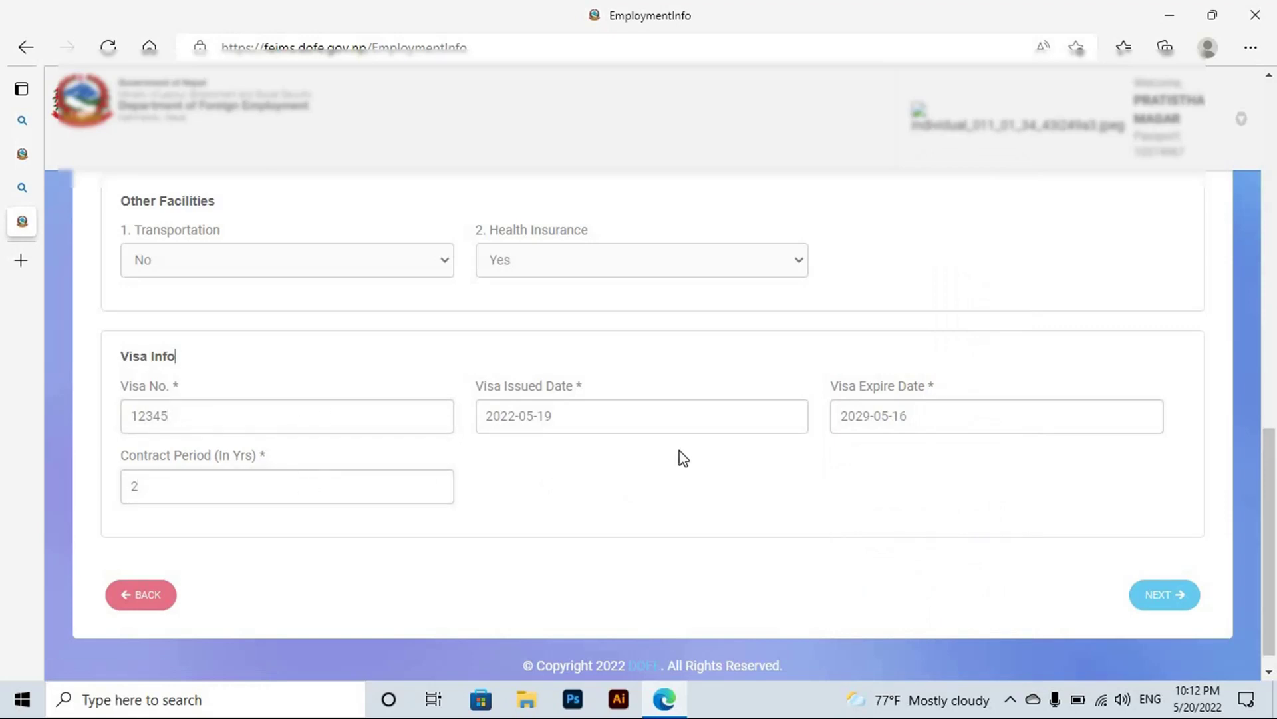
pyautogui.click(1162, 600)
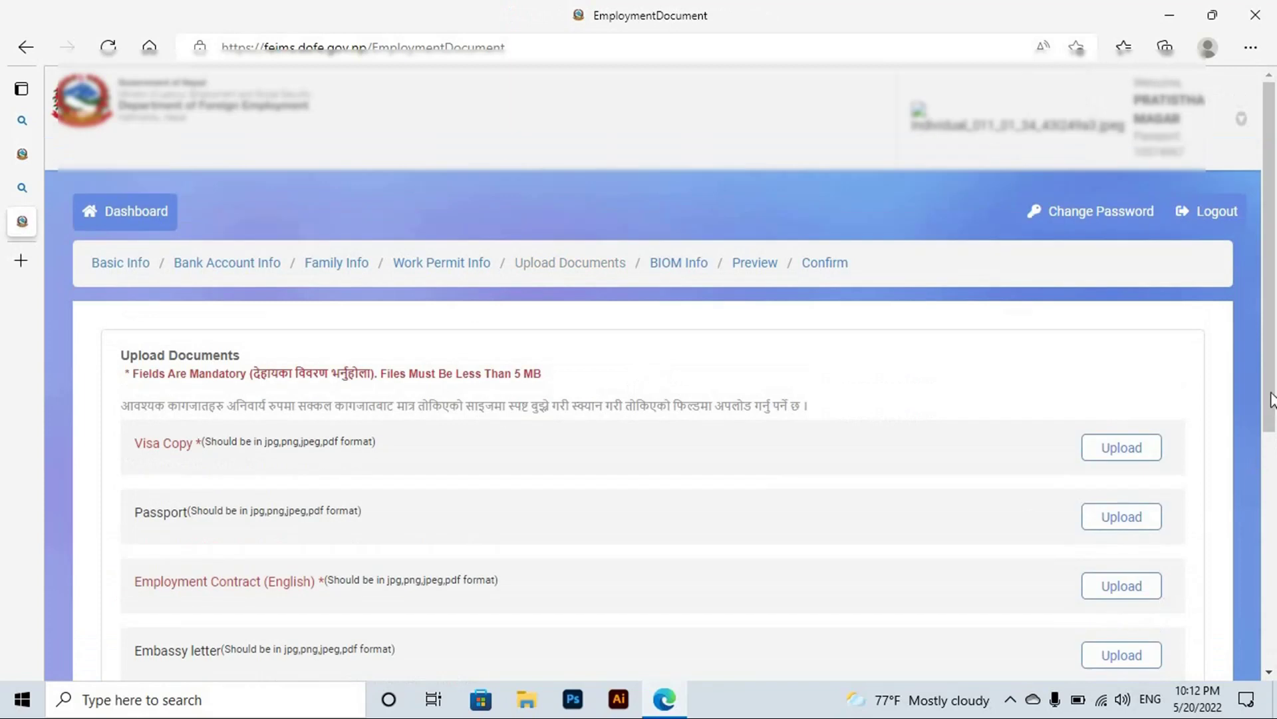
# Start the visa copy upload and browse into the Training folder on the Desktop for the file
pyautogui.moveTo(1272, 367); pyautogui.dragTo(1272, 405)
pyautogui.click(1119, 377)
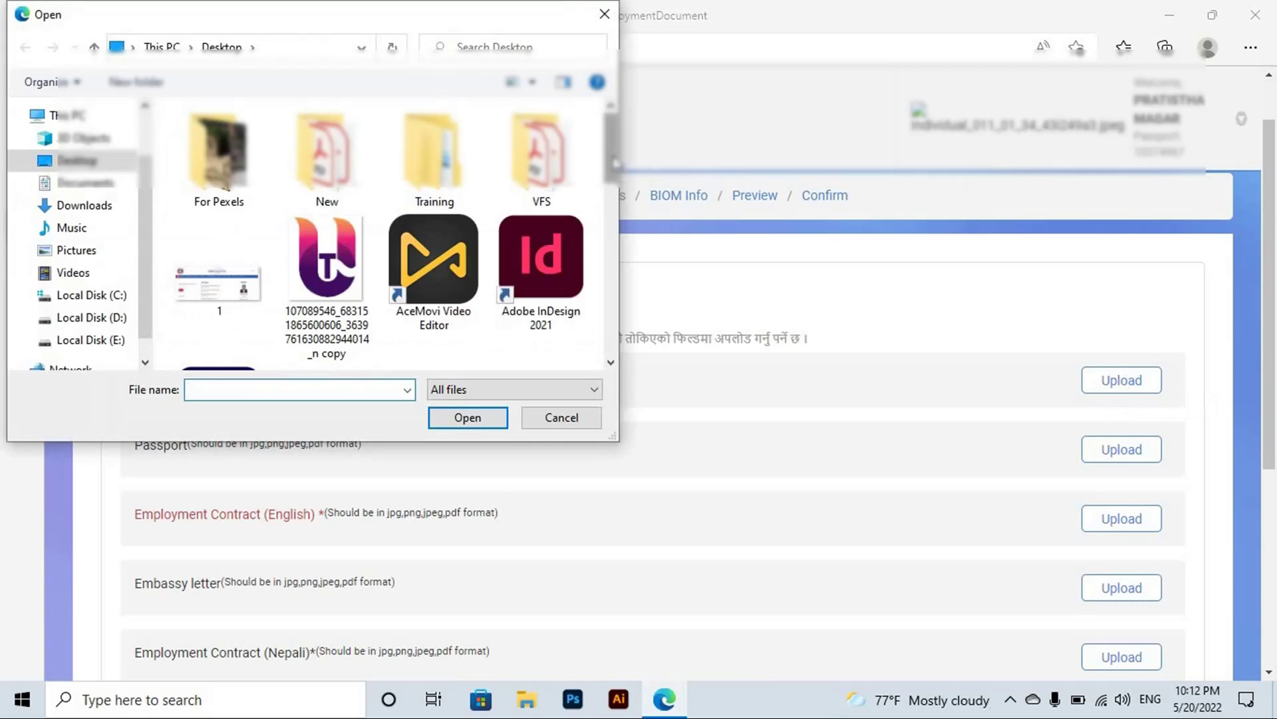
pyautogui.scroll(-2, 614, 191)
pyautogui.scroll(2, 613, 191)
pyautogui.doubleClick(488, 152)
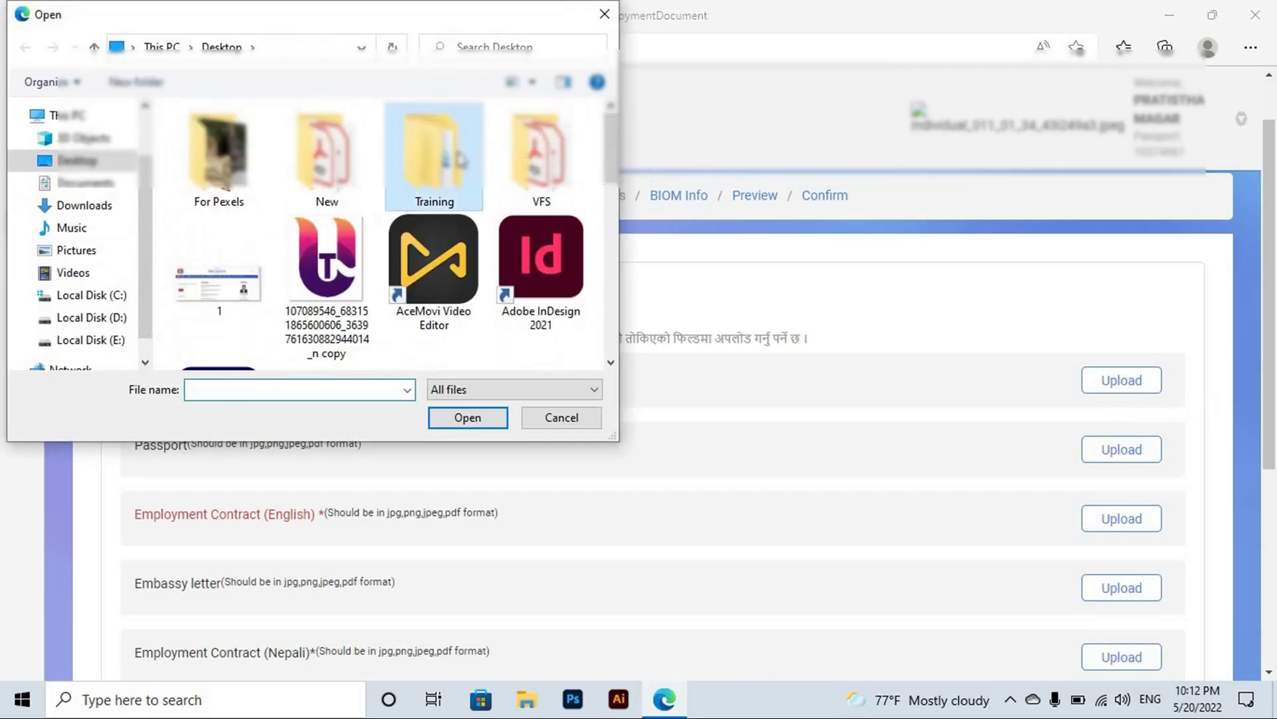
pyautogui.doubleClick(286, 139)
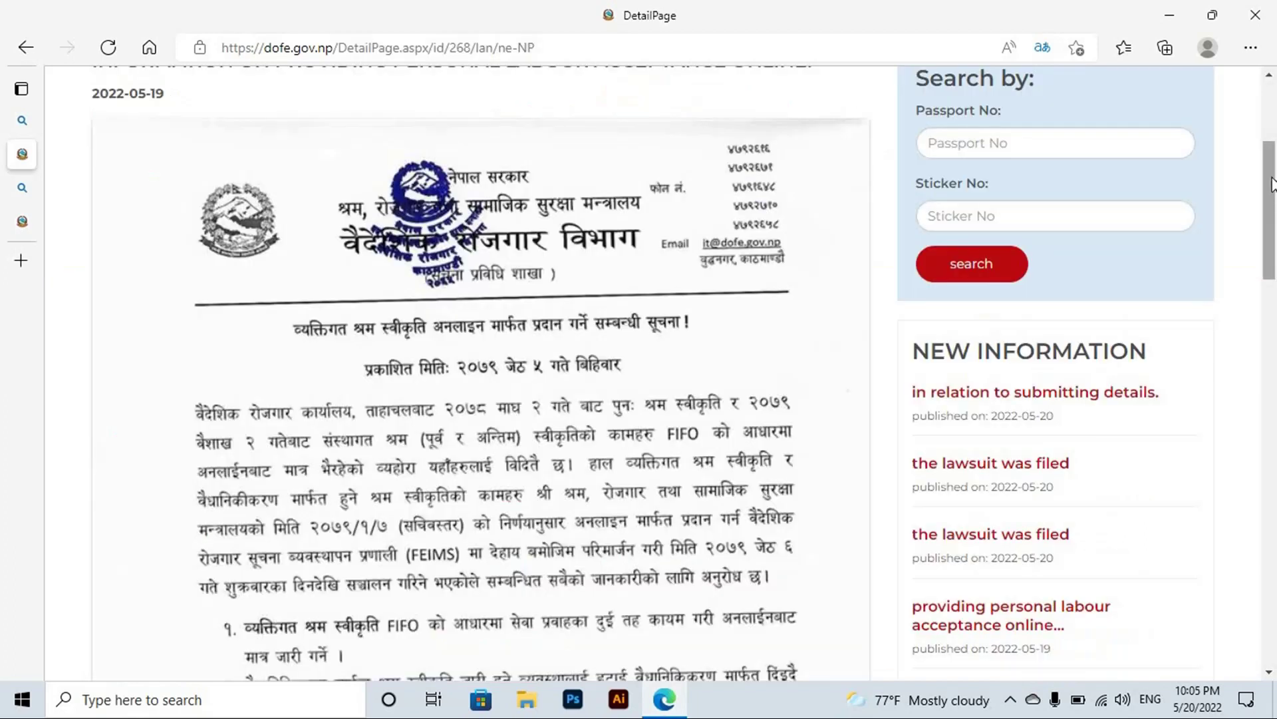
# Read the published notice on providing personal labour acceptance online, from its letterhead down to the signature
pyautogui.moveTo(1272, 185); pyautogui.dragTo(1272, 195)
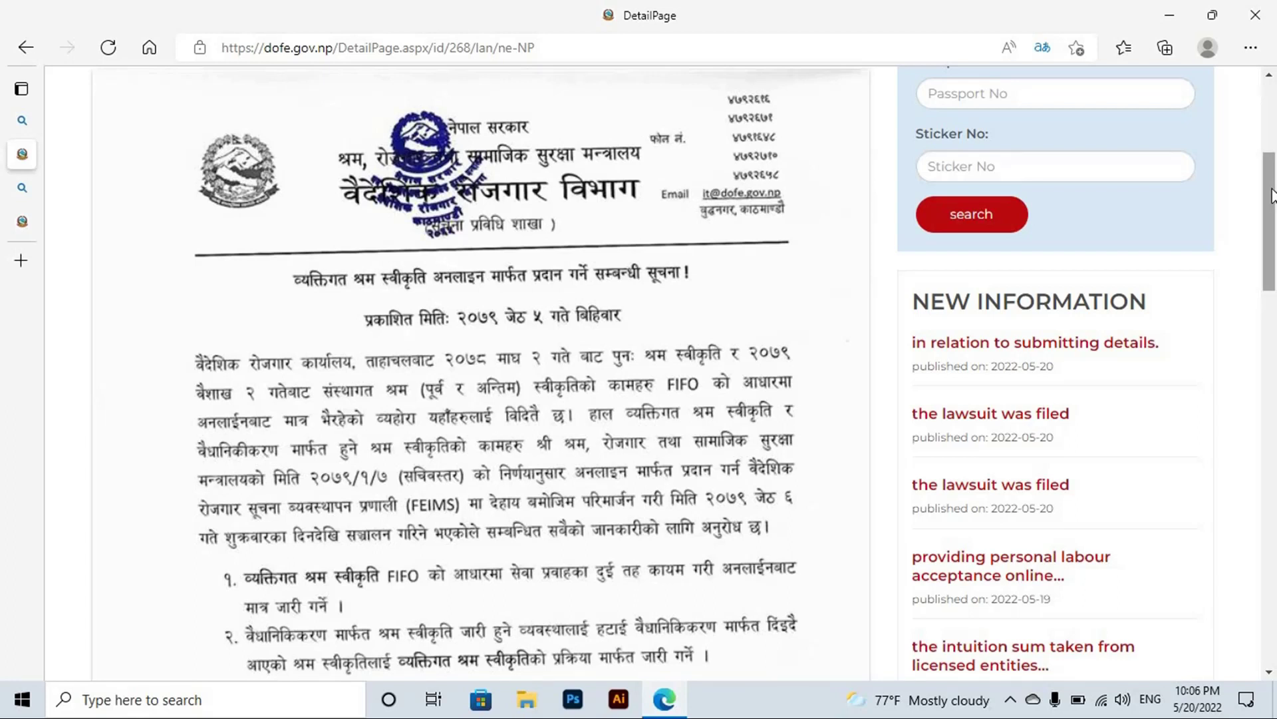
pyautogui.scroll(-2, 764, 290)
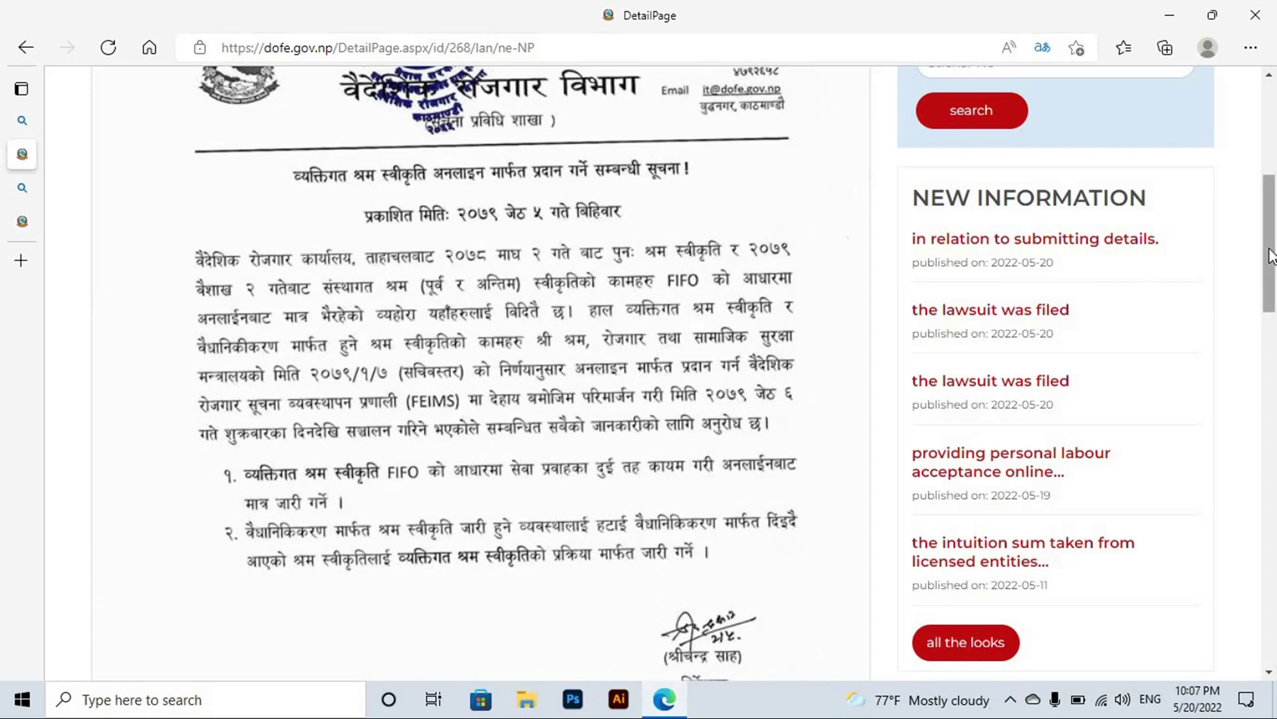
pyautogui.moveTo(1271, 293); pyautogui.dragTo(1271, 414)
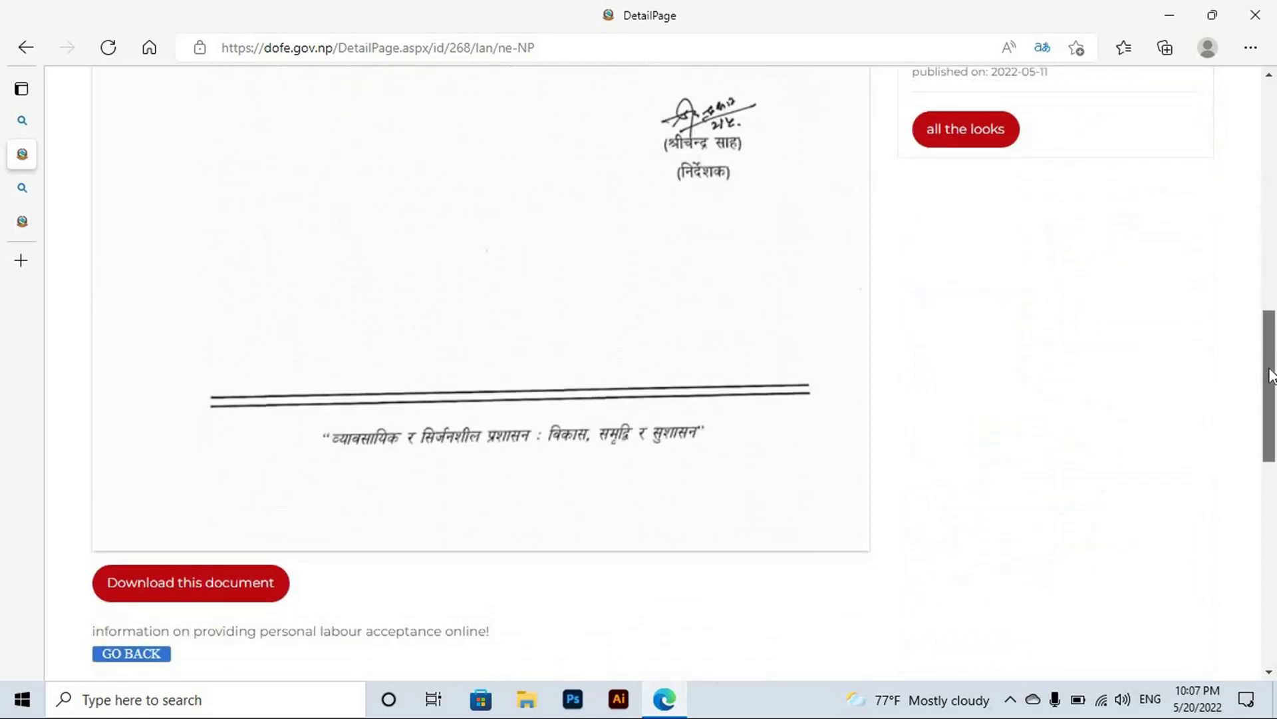
pyautogui.click(1274, 198)
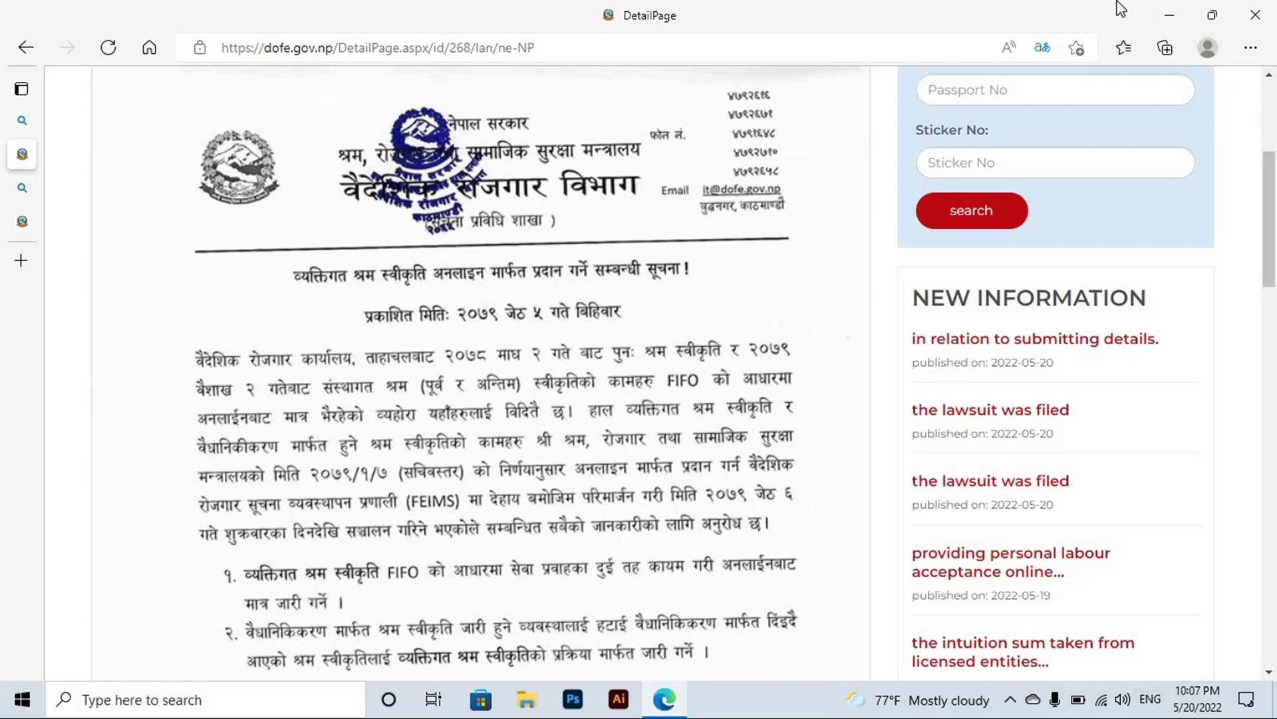
# Open Individual Login for feims.dofe.gov.np from the ferms.dofe.gov.np login search results and submit the filled-in passport number
pyautogui.moveTo(23, 223)
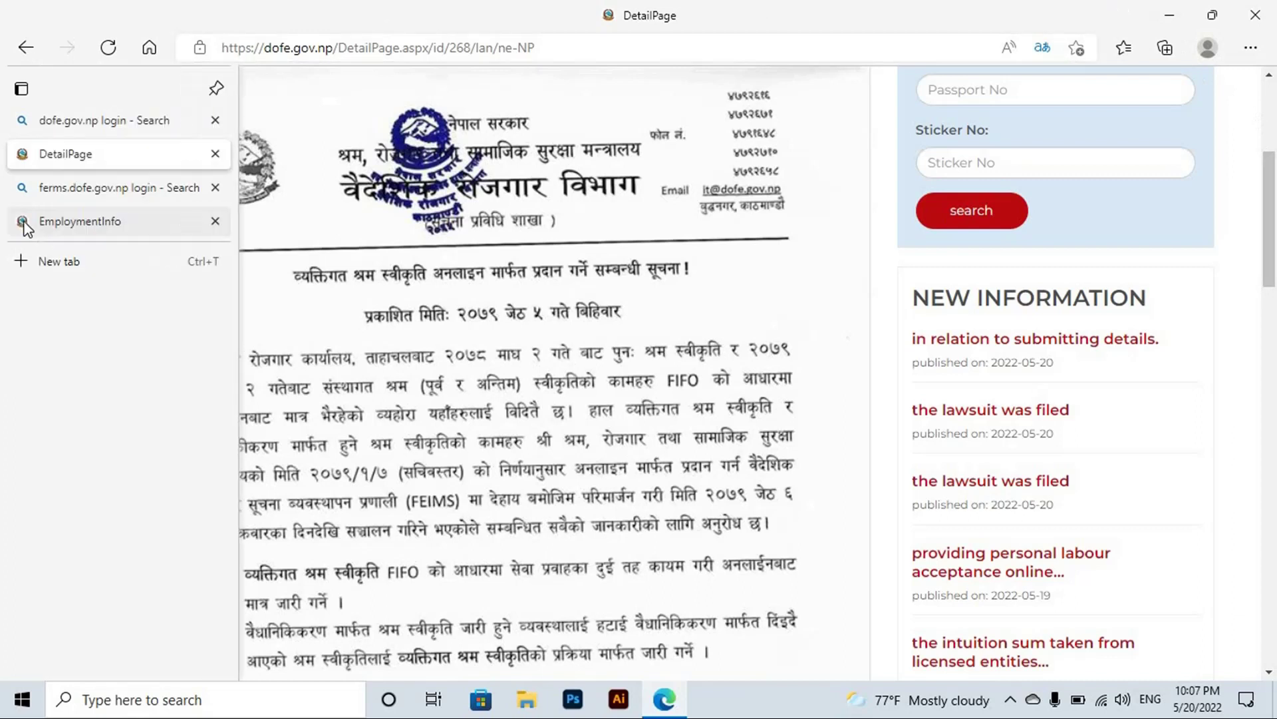
pyautogui.click(27, 188)
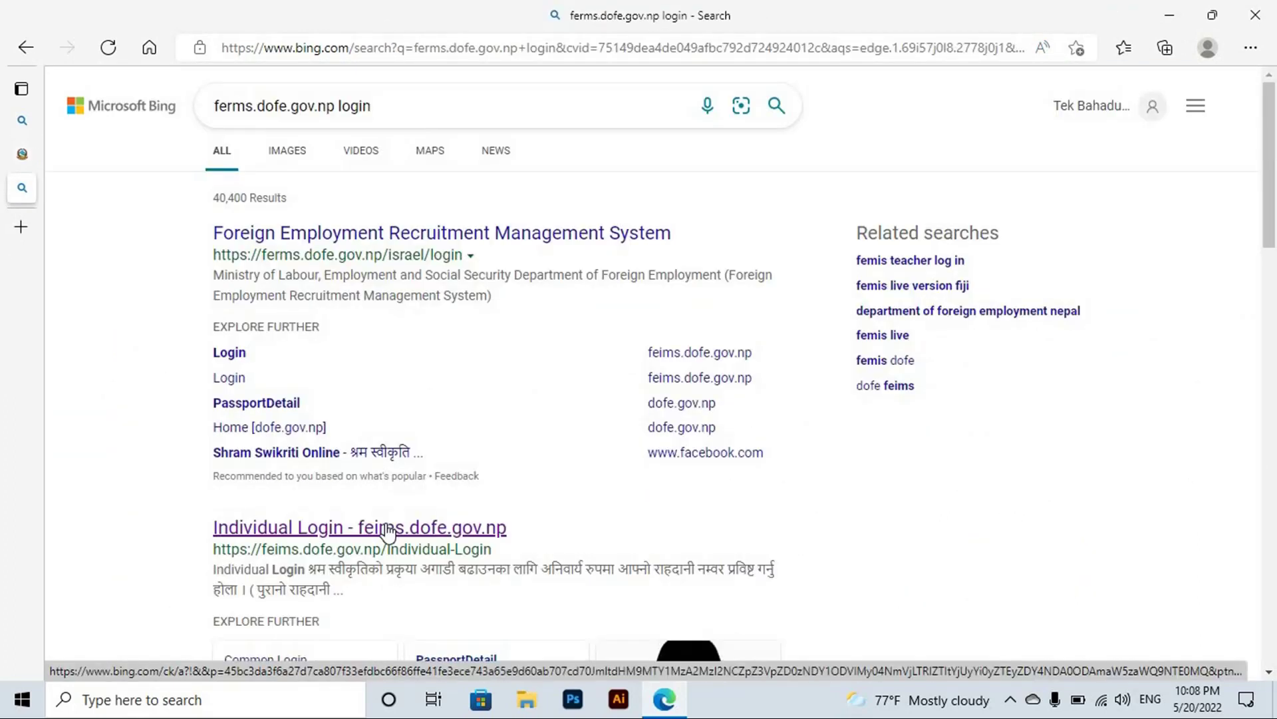
pyautogui.click(388, 529)
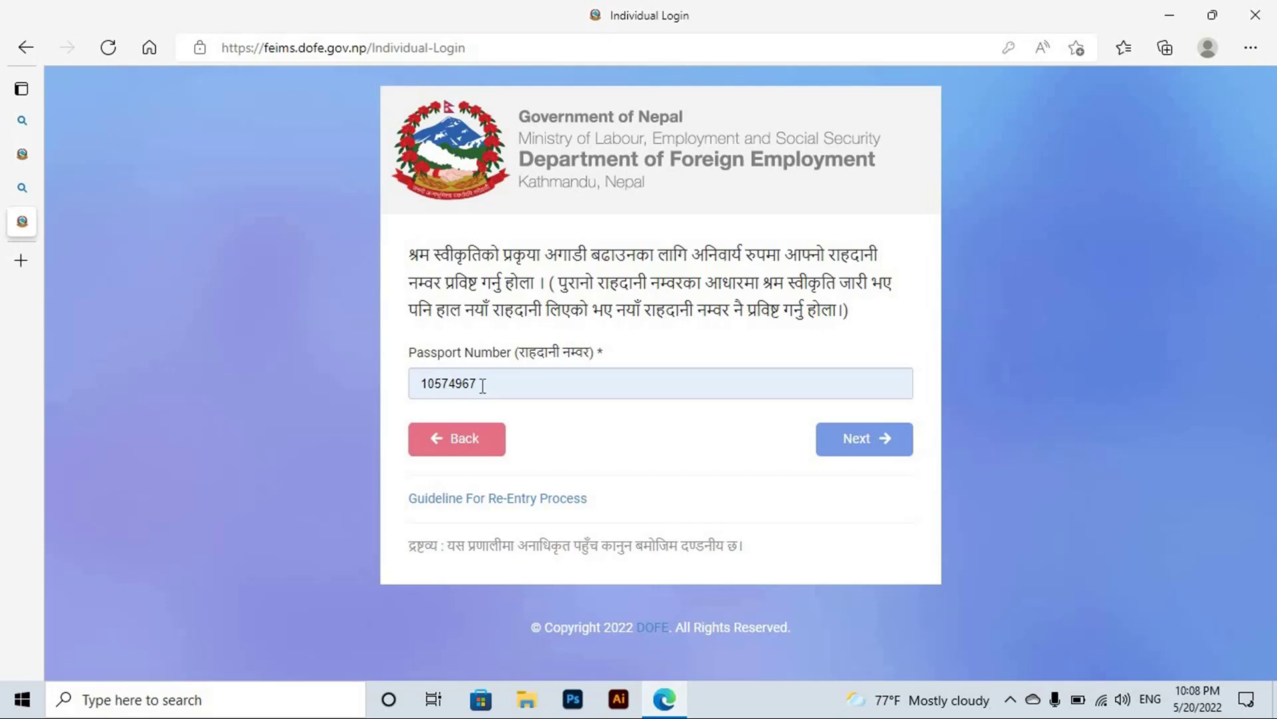
pyautogui.click(872, 442)
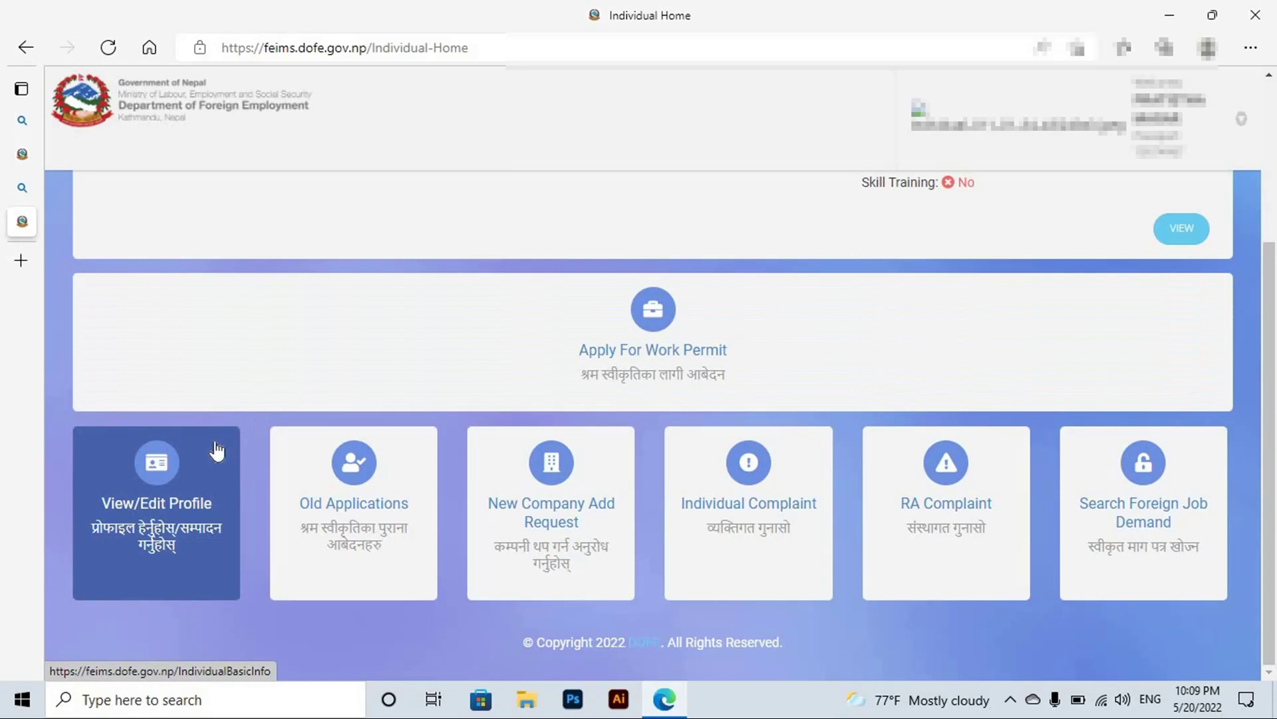
# Open the profile for viewing or editing, review its basic and permanent address info, and return to the dashboard
pyautogui.click(184, 477)
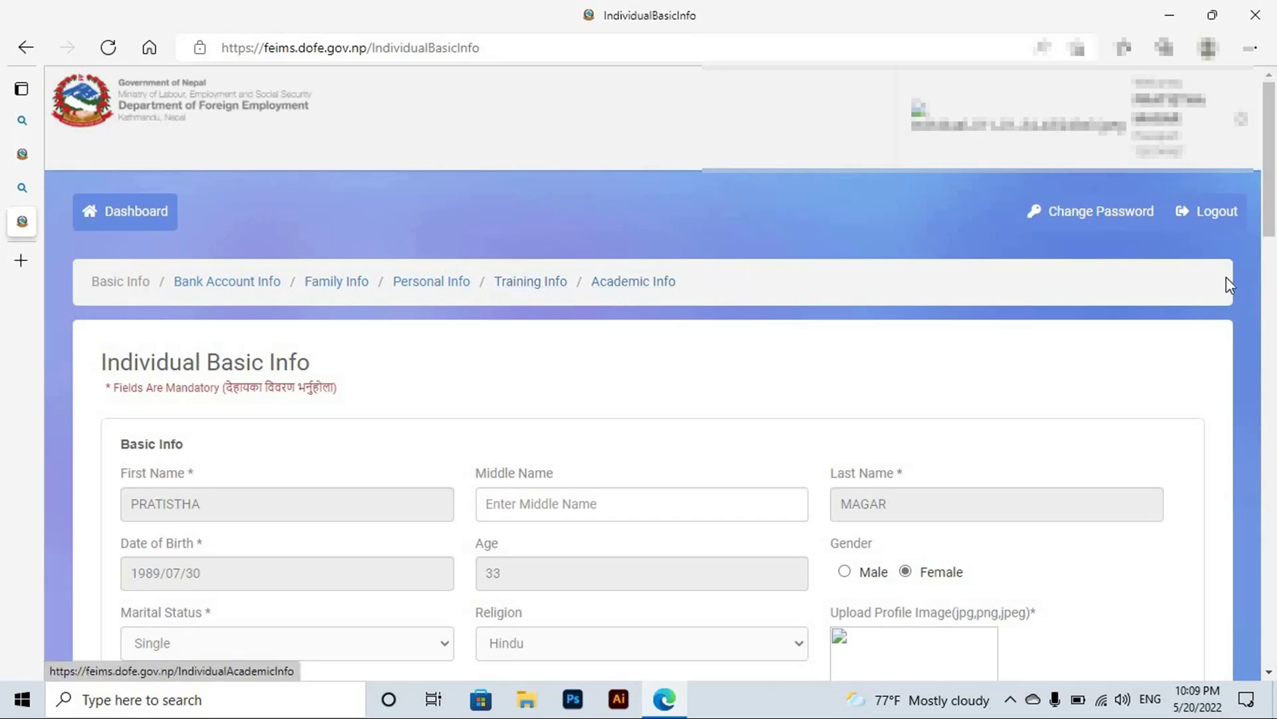
pyautogui.scroll(-2, 1270, 263)
pyautogui.scroll(-3, 1271, 263)
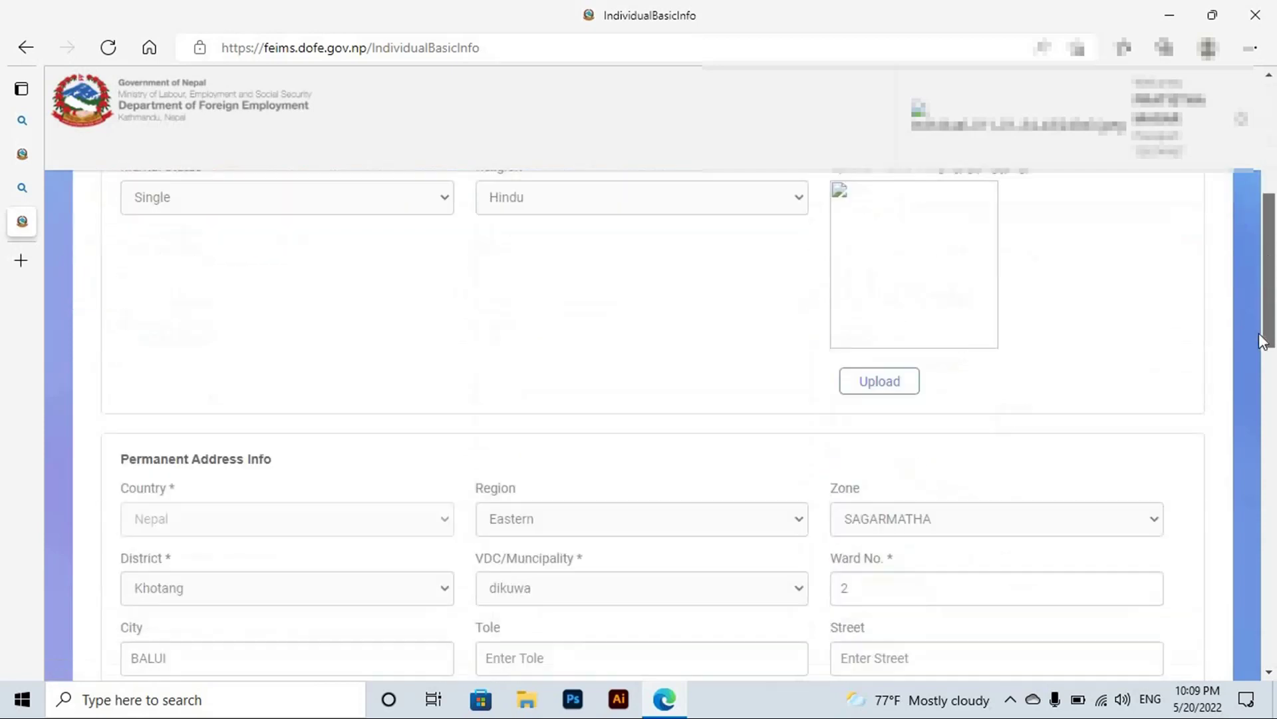
pyautogui.scroll(5, 850, 254)
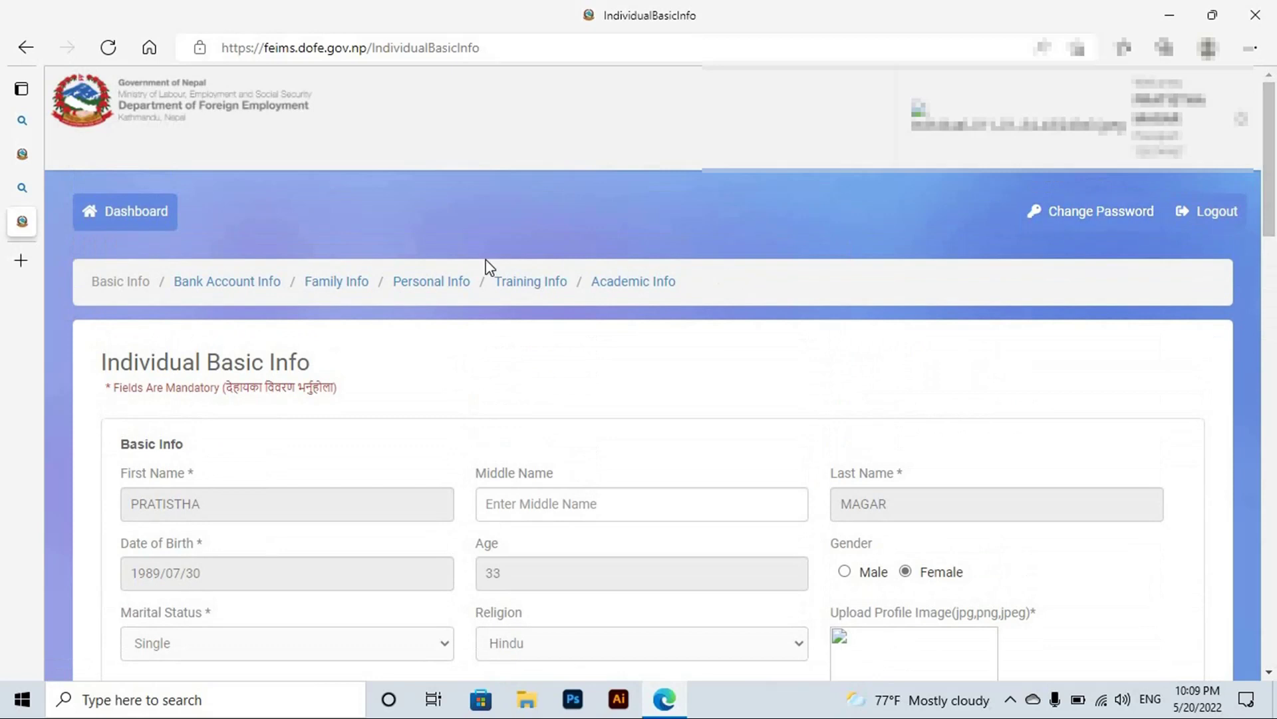
pyautogui.click(141, 213)
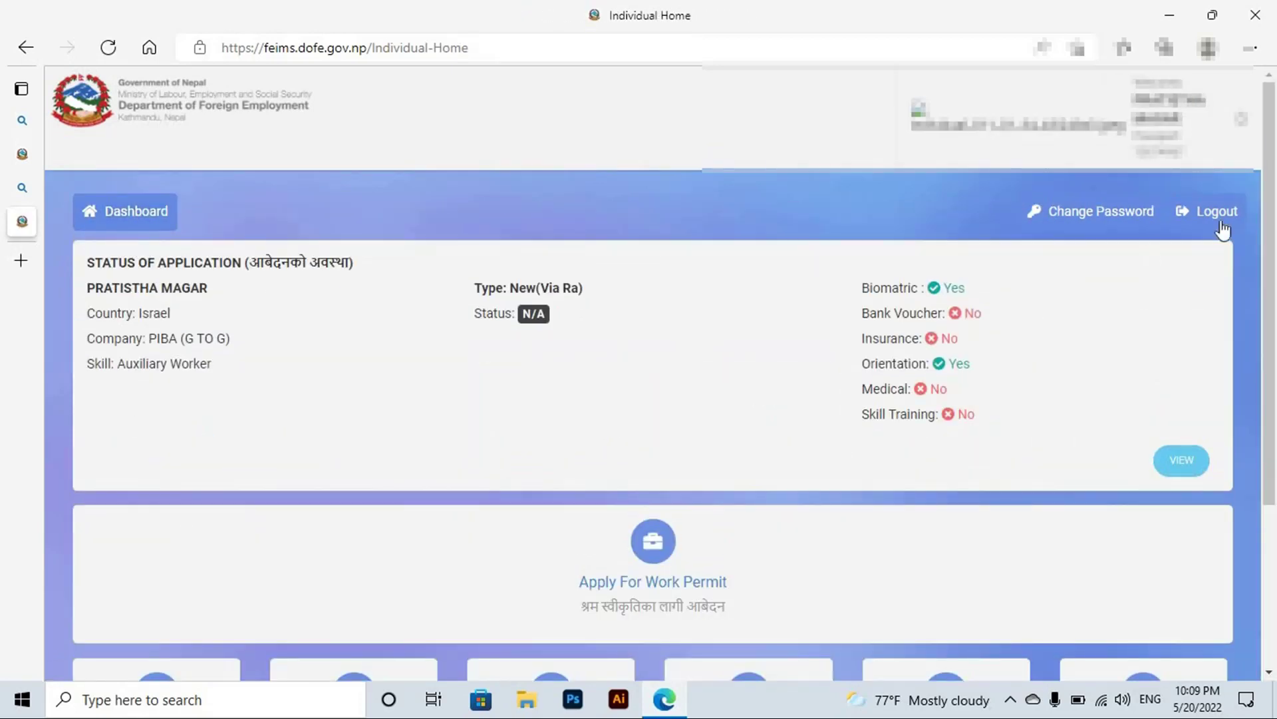
# Start a work permit application from the dashboard and choose New Work Permit as its type
pyautogui.scroll(-1, 1272, 228)
pyautogui.moveTo(1272, 229); pyautogui.dragTo(1265, 373)
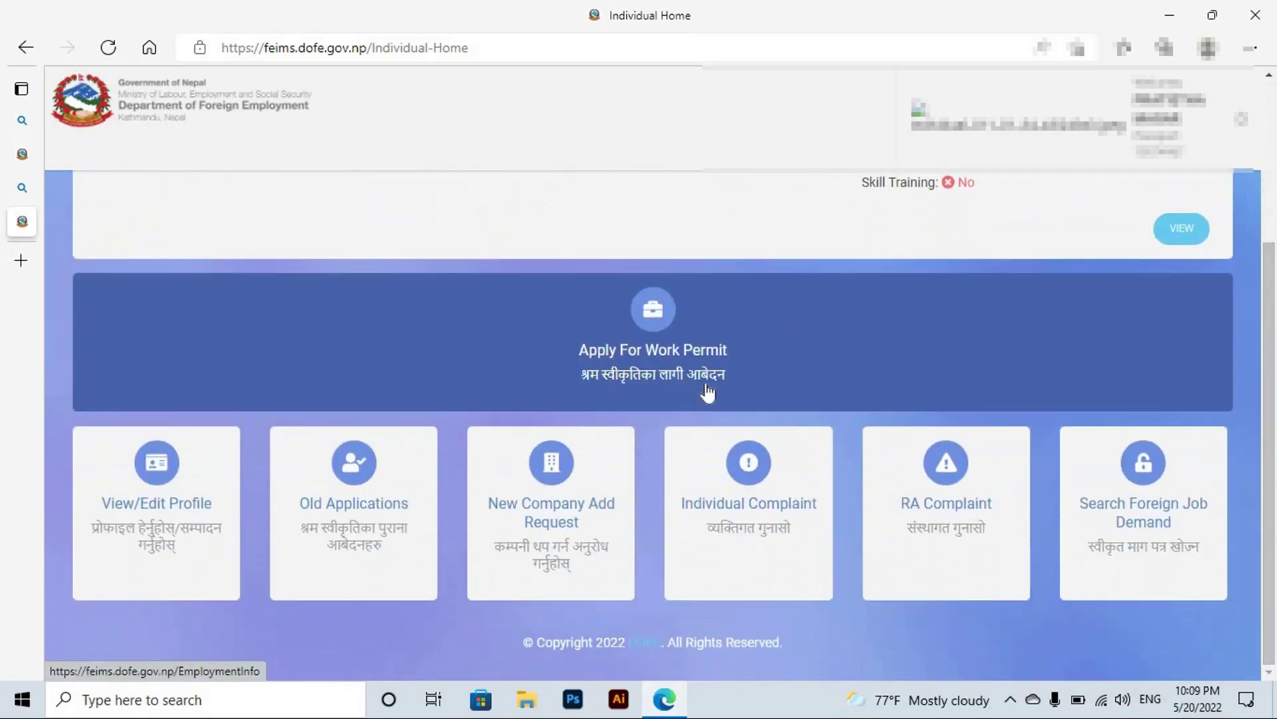
pyautogui.click(660, 316)
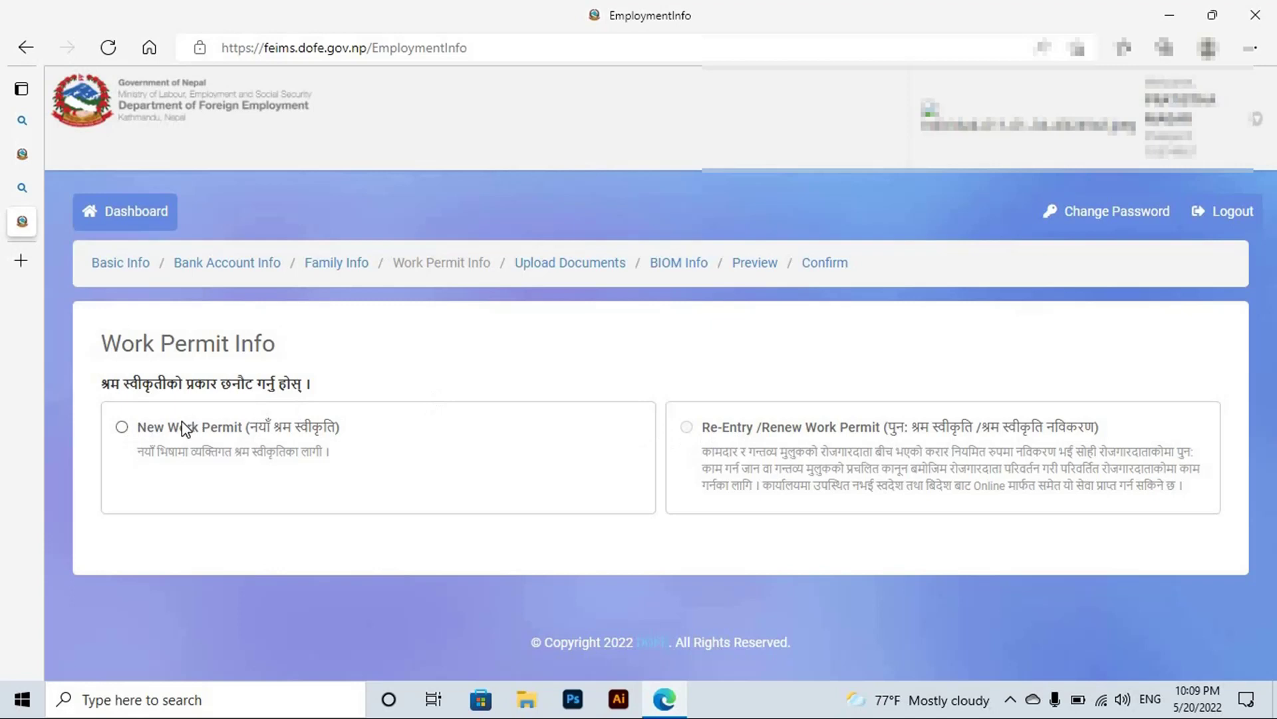
pyautogui.click(123, 426)
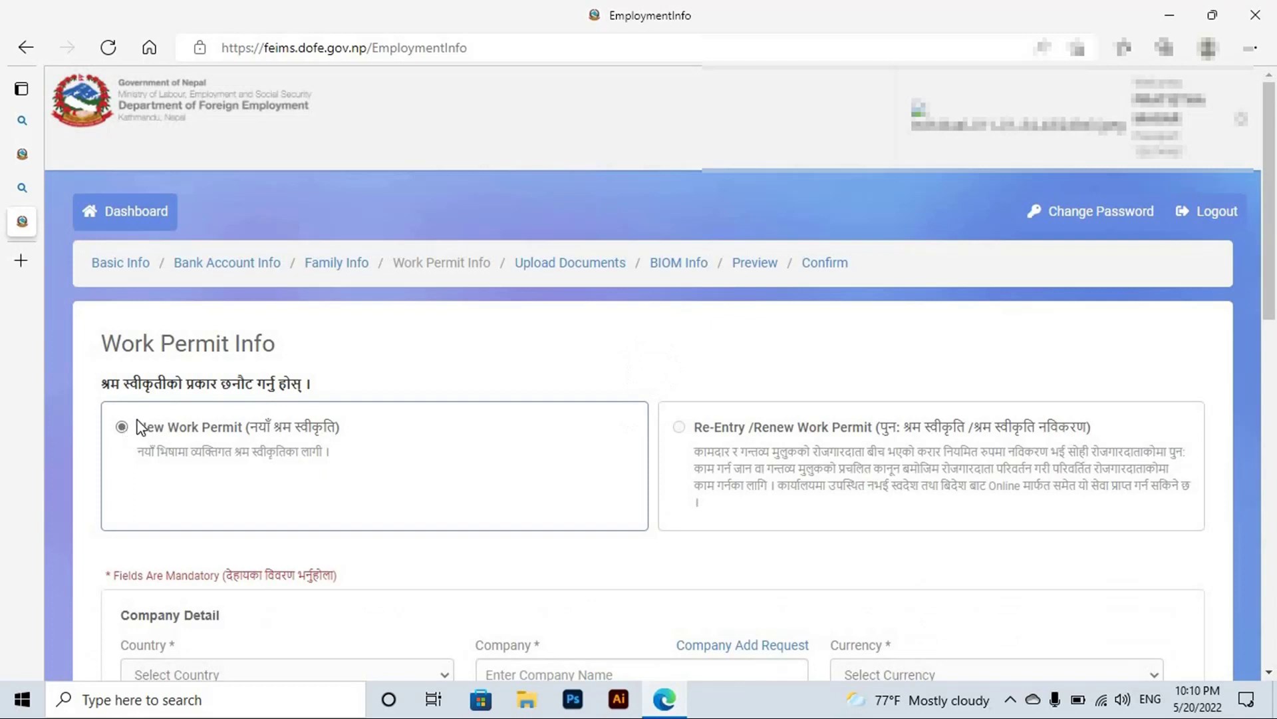
pyautogui.scroll(-1, 1268, 324)
pyautogui.scroll(-4, 1267, 325)
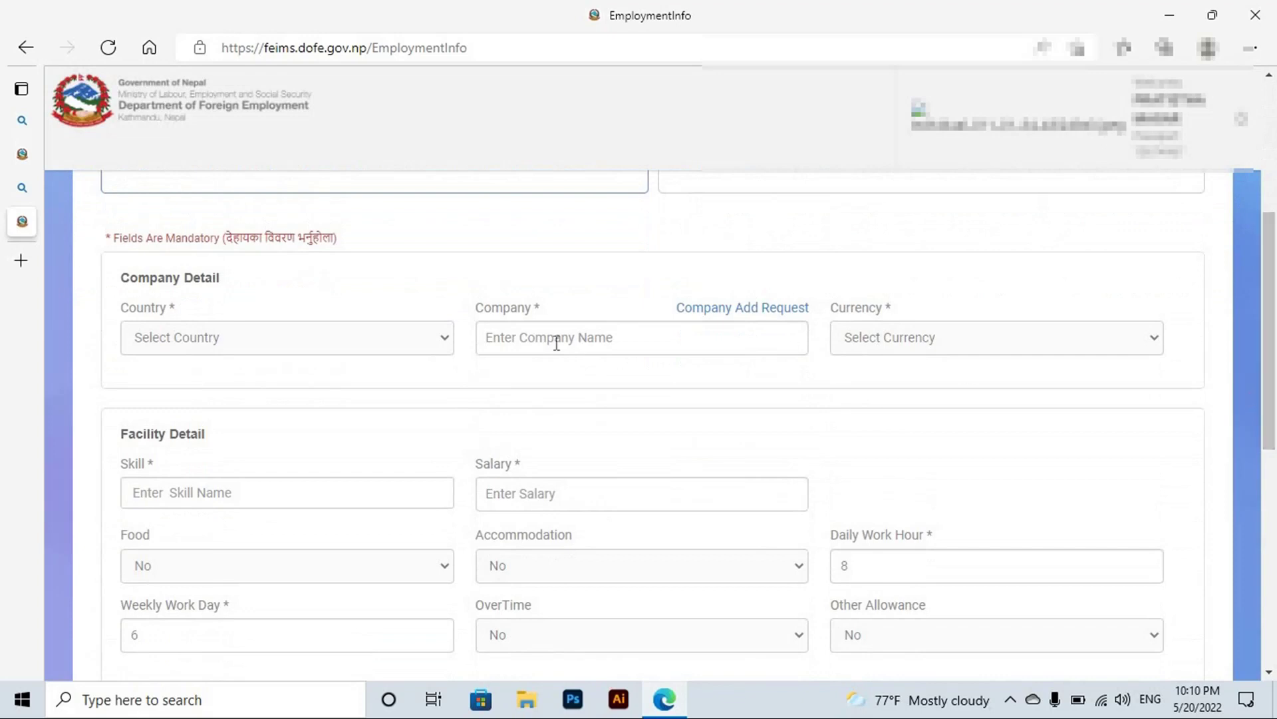
# Fill in the Company Detail section with country Australia, company SAPPHIREJEST PTY LTD and currency USD
pyautogui.click(430, 344)
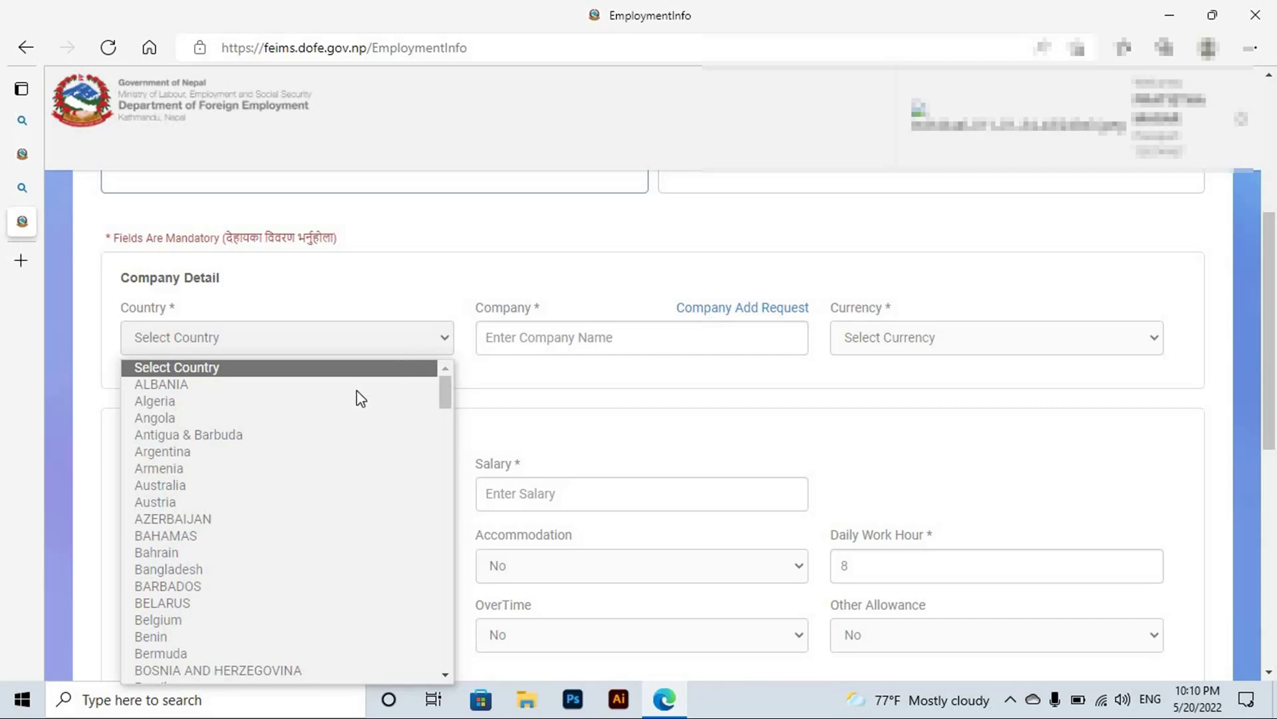
pyautogui.click(257, 491)
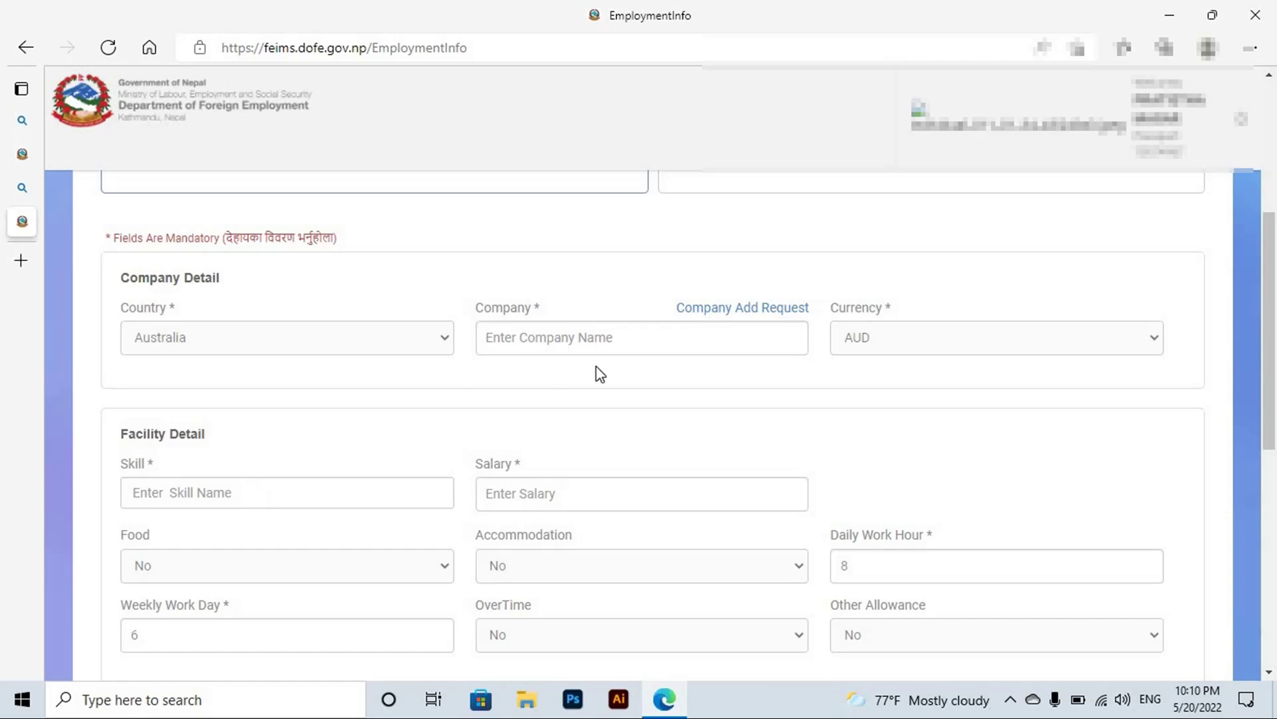
pyautogui.click(641, 345)
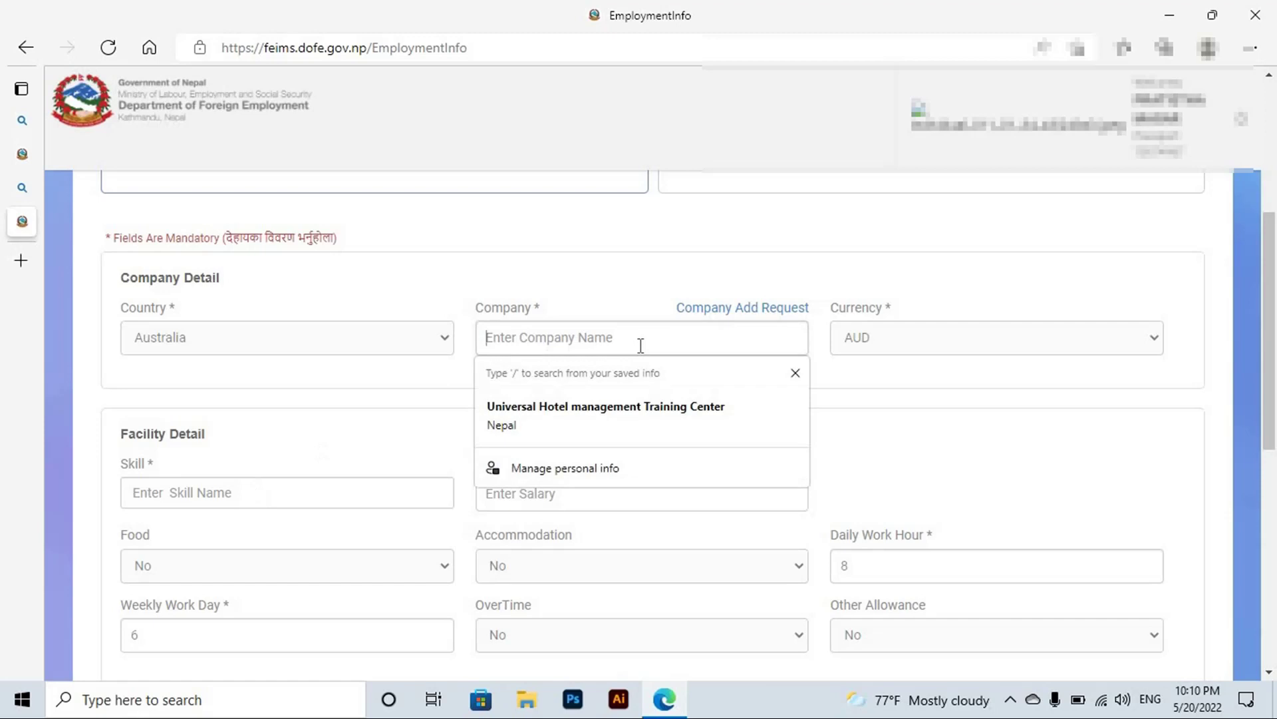
pyautogui.write('son')
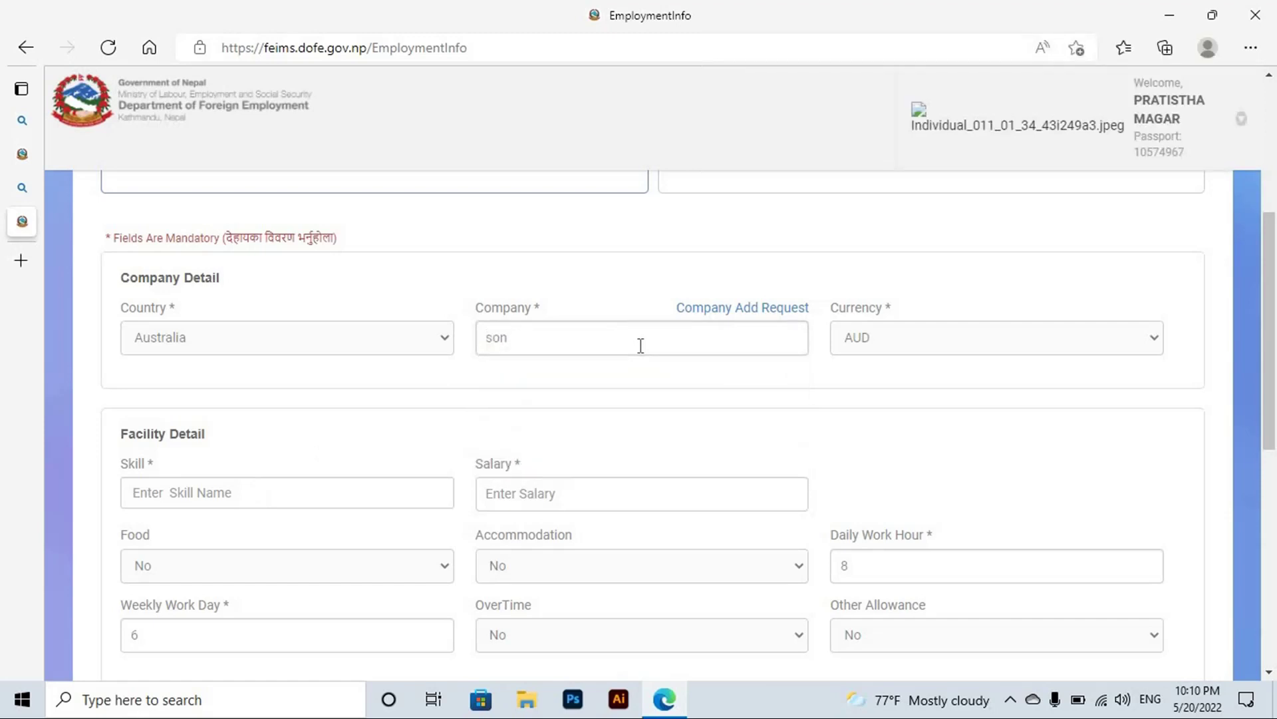
pyautogui.write('y')
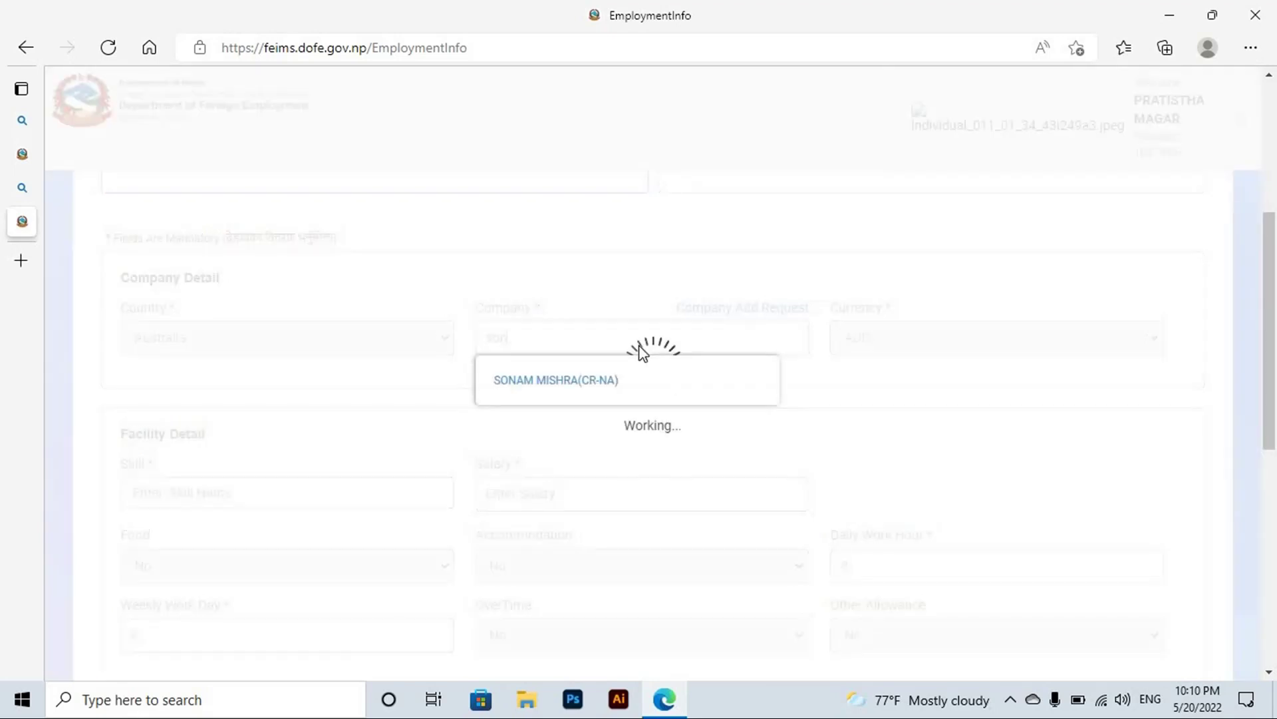
pyautogui.press('BackSpace')
pyautogui.press('BackSpace')
pyautogui.press('BackSpace')
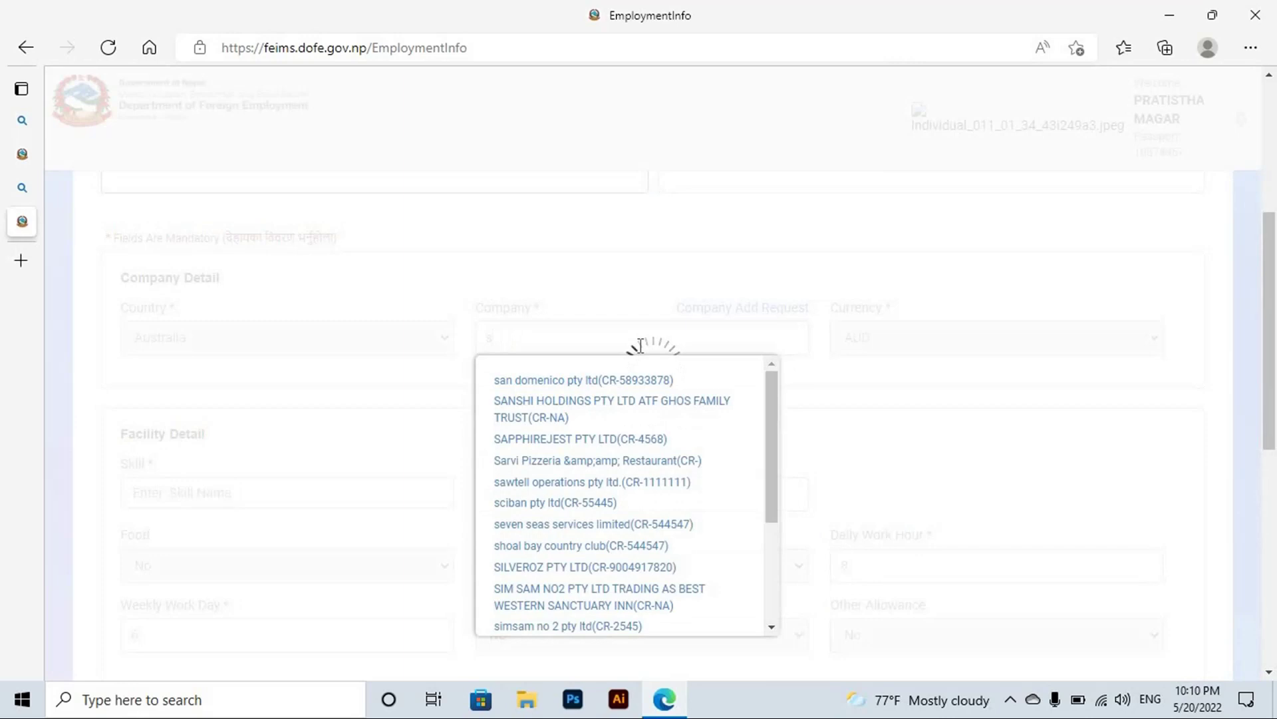
pyautogui.click(554, 440)
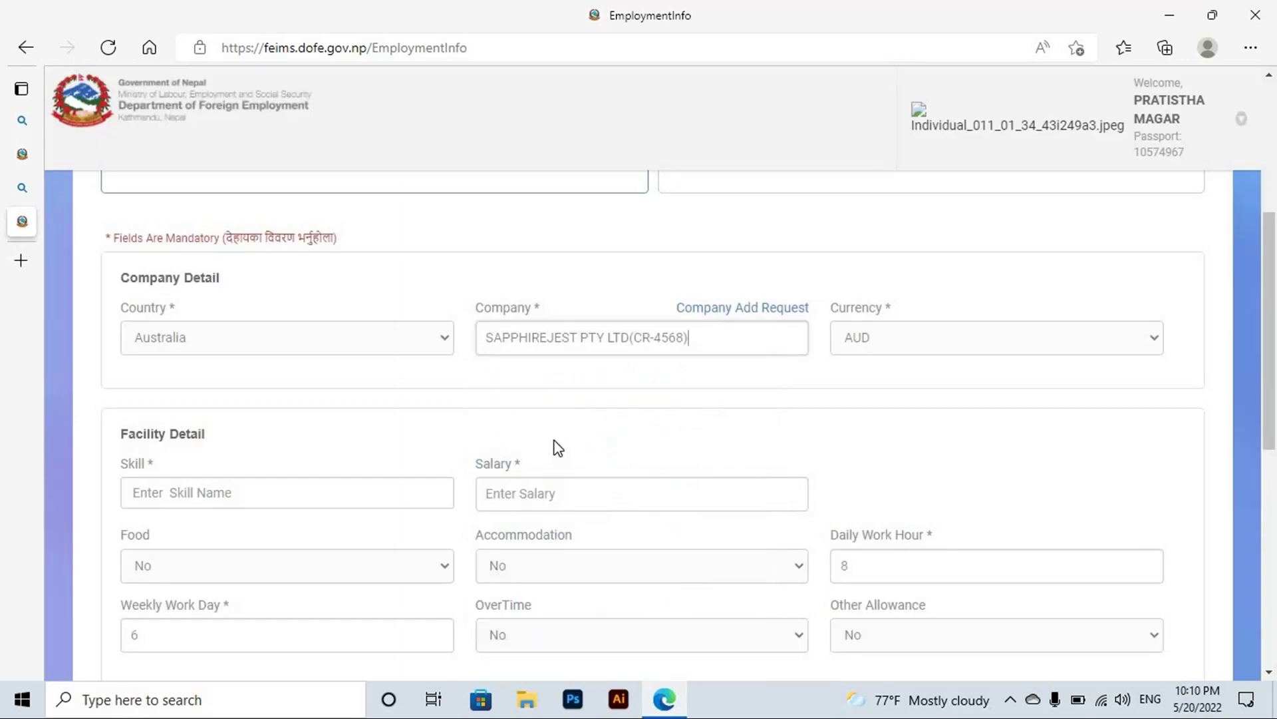
pyautogui.click(950, 340)
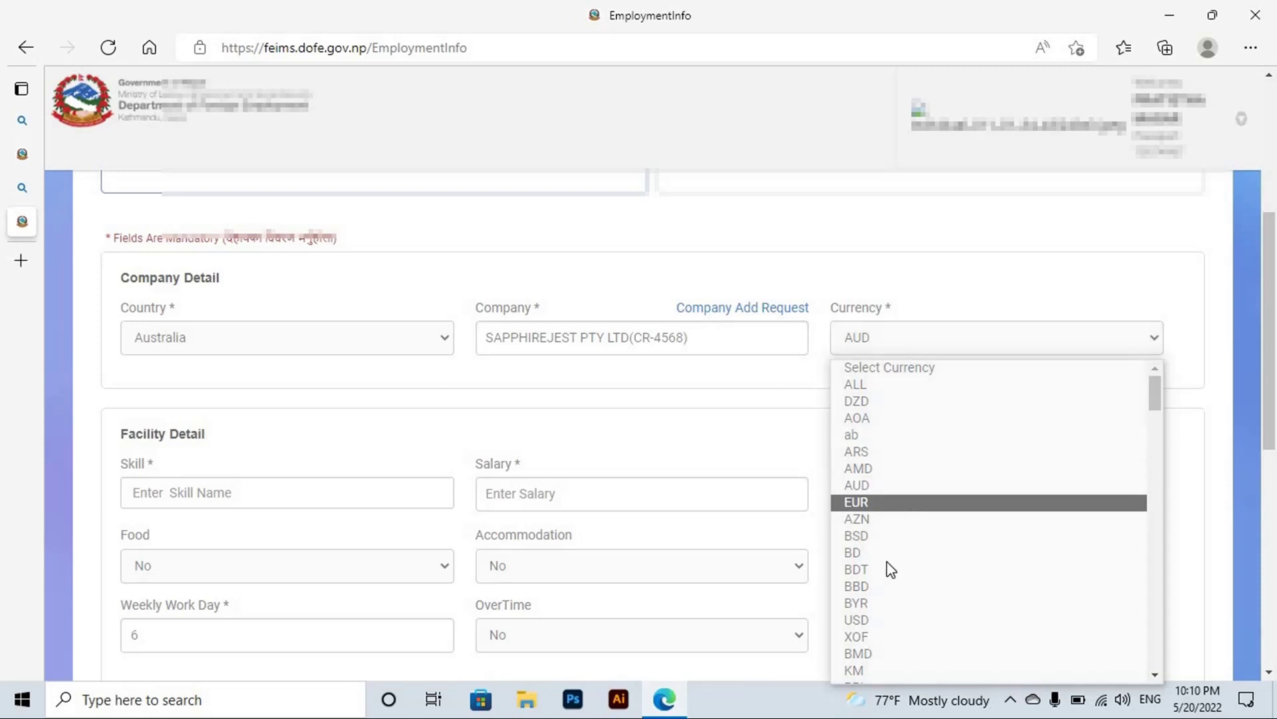
pyautogui.click(883, 624)
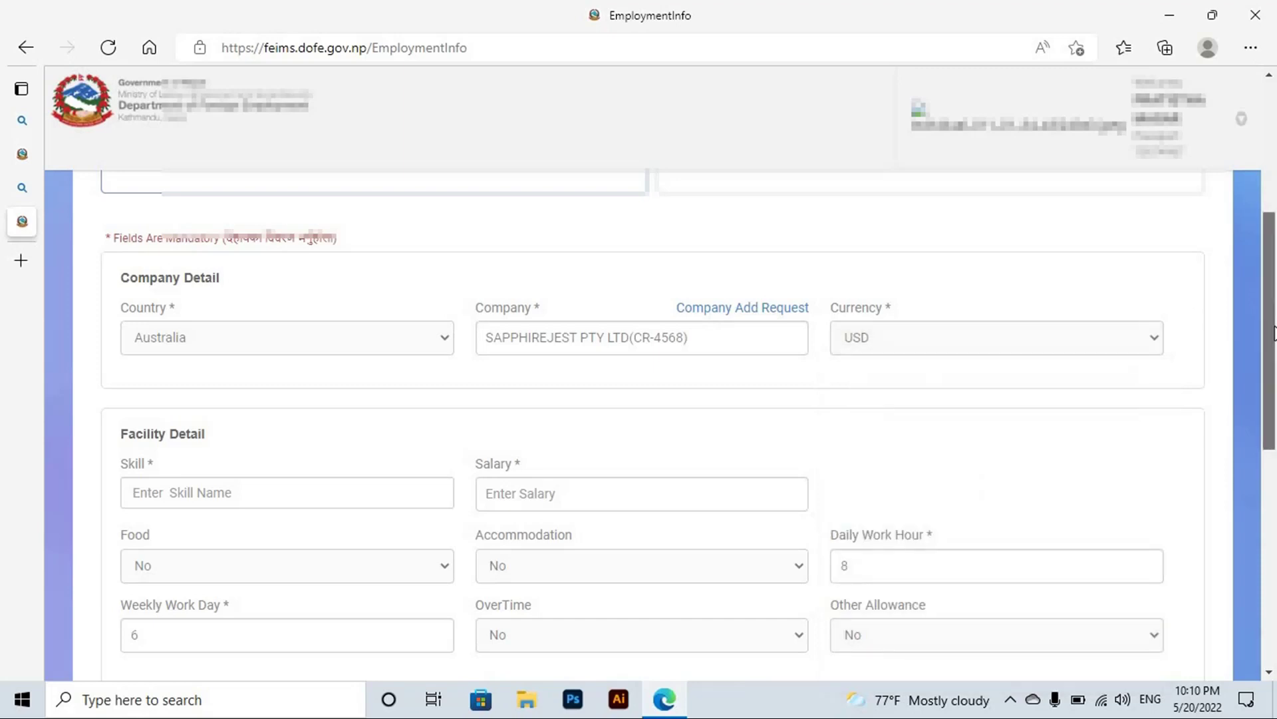
# Set the skill to "con. supervisor" and the salary to 2000 in the Facility Detail section
pyautogui.scroll(-2, 1230, 336)
pyautogui.click(402, 380)
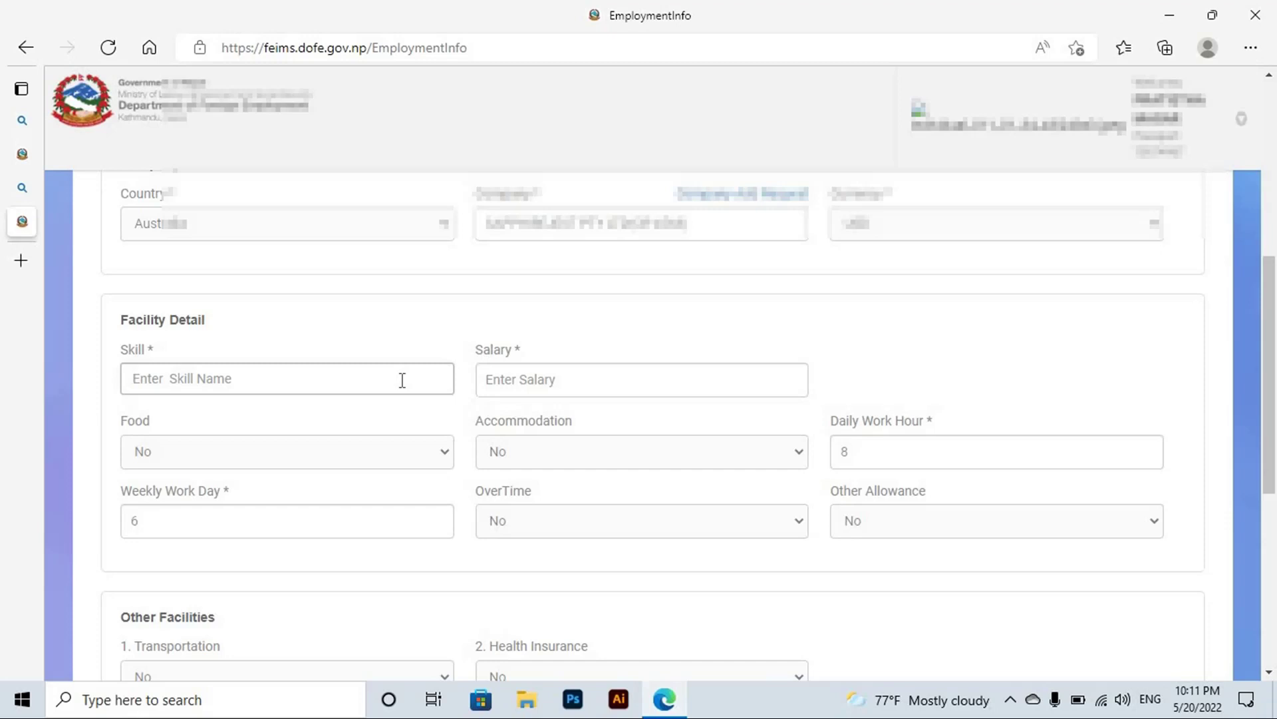
pyautogui.write('Con')
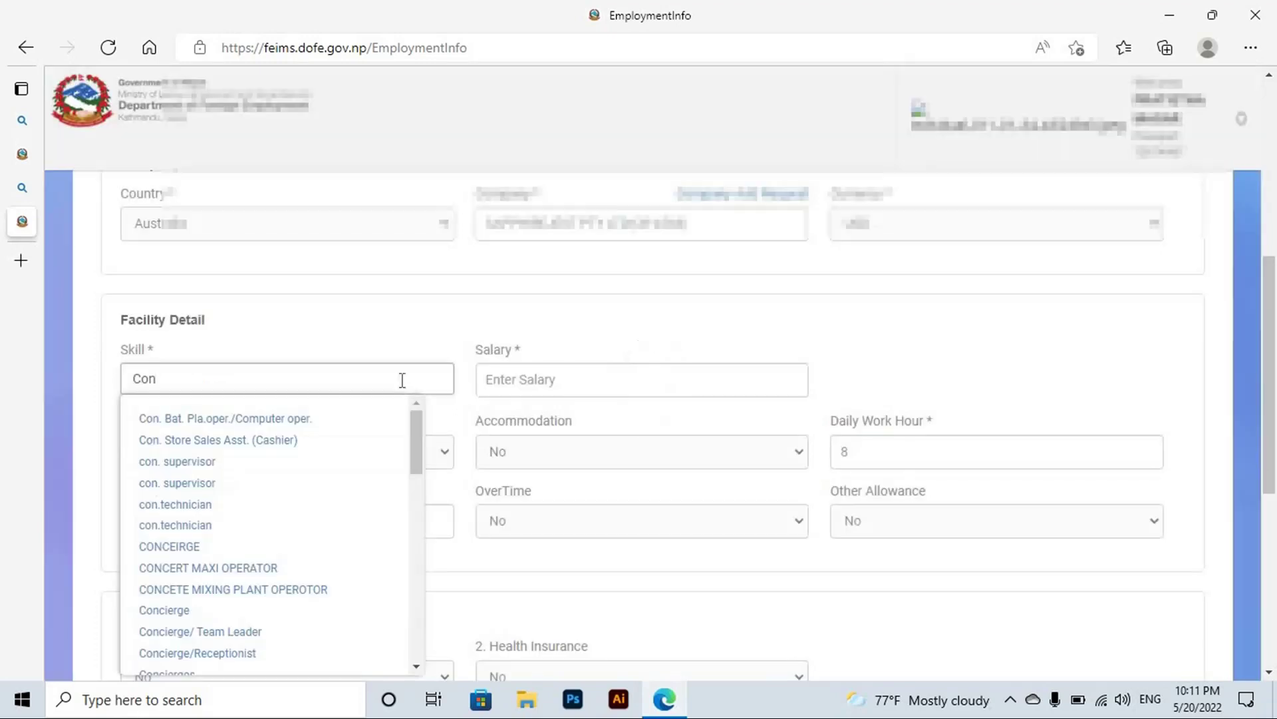
pyautogui.click(212, 464)
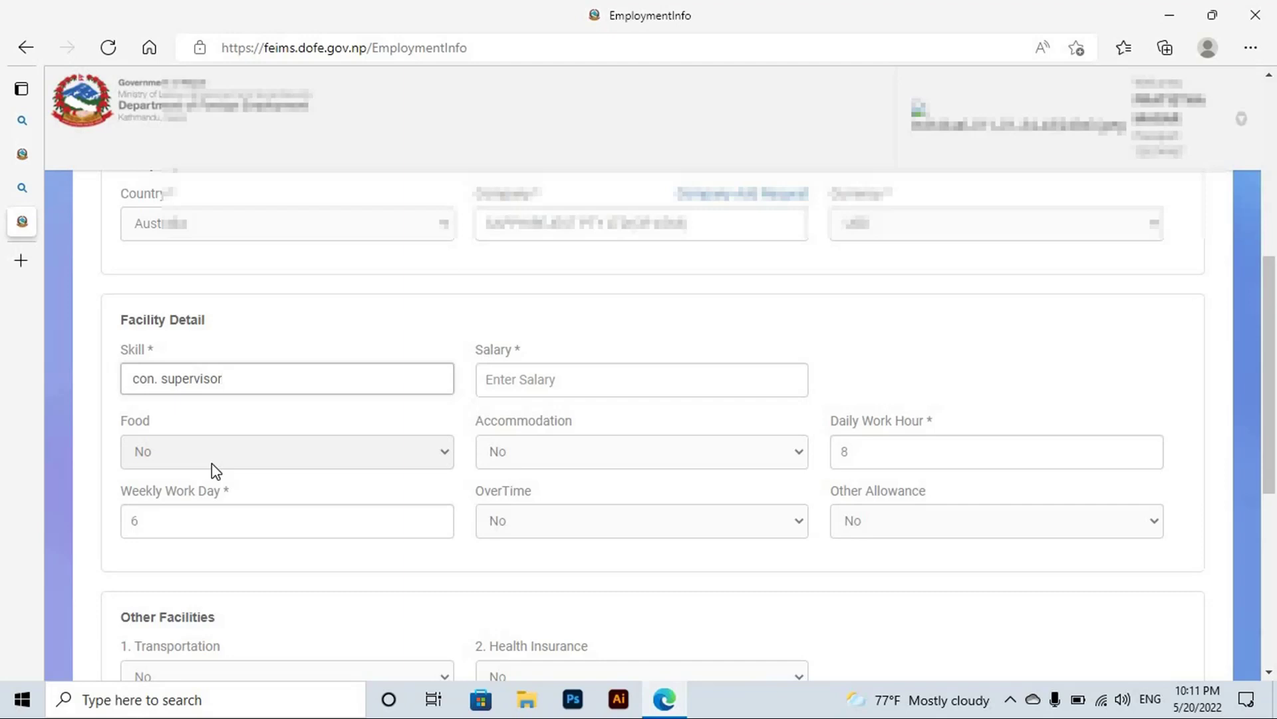
pyautogui.click(500, 373)
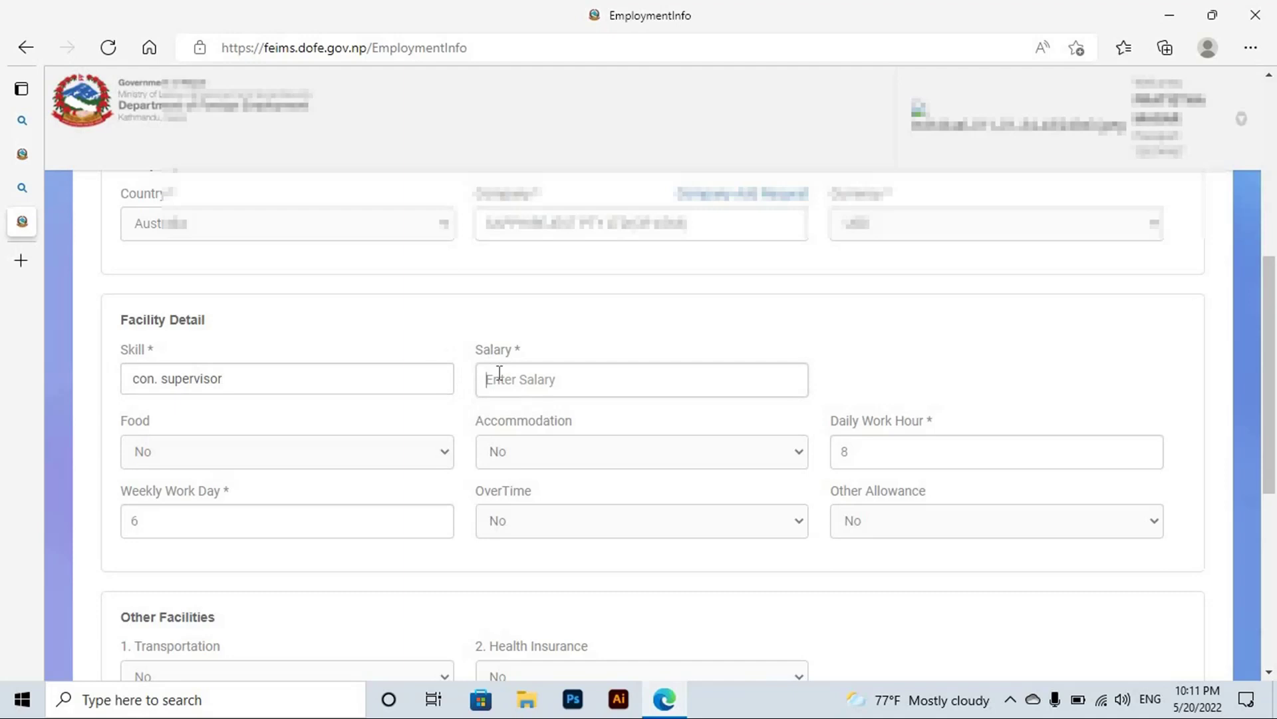
pyautogui.write('2000')
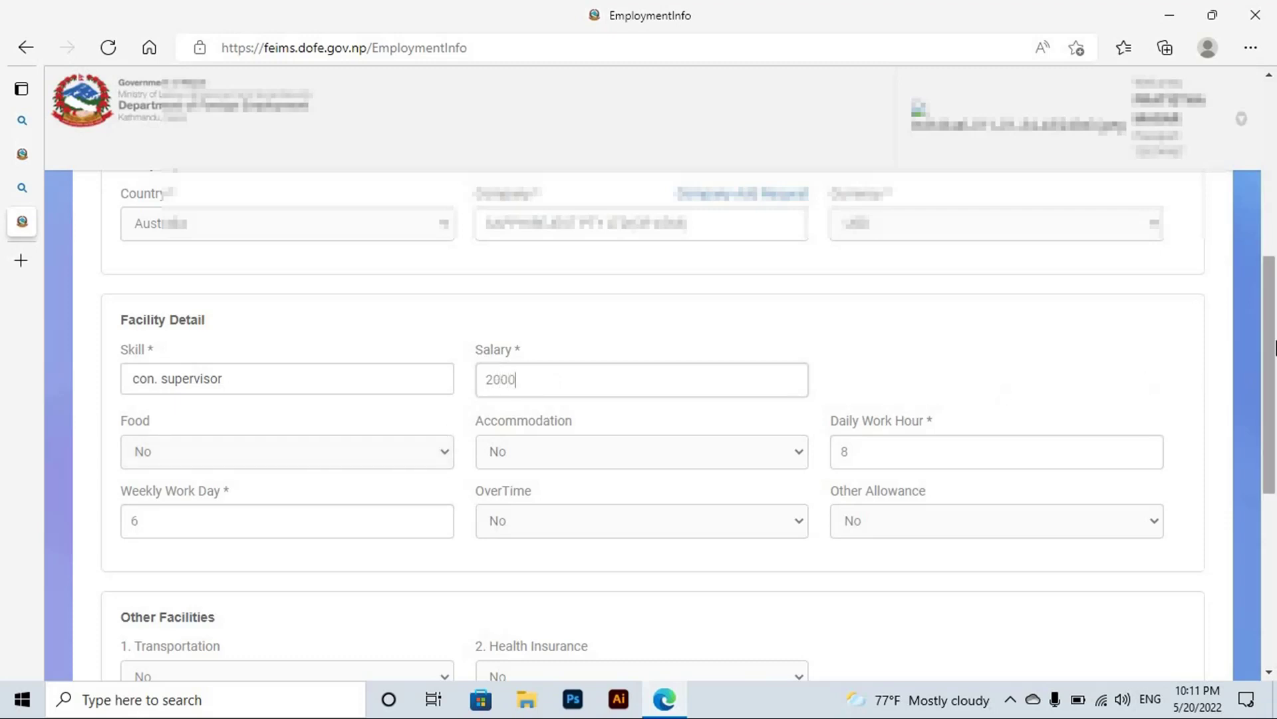
# Set Food, Accommodation, OverTime and Other Allowance to Yes in the Facility Detail section
pyautogui.scroll(-2, 1257, 380)
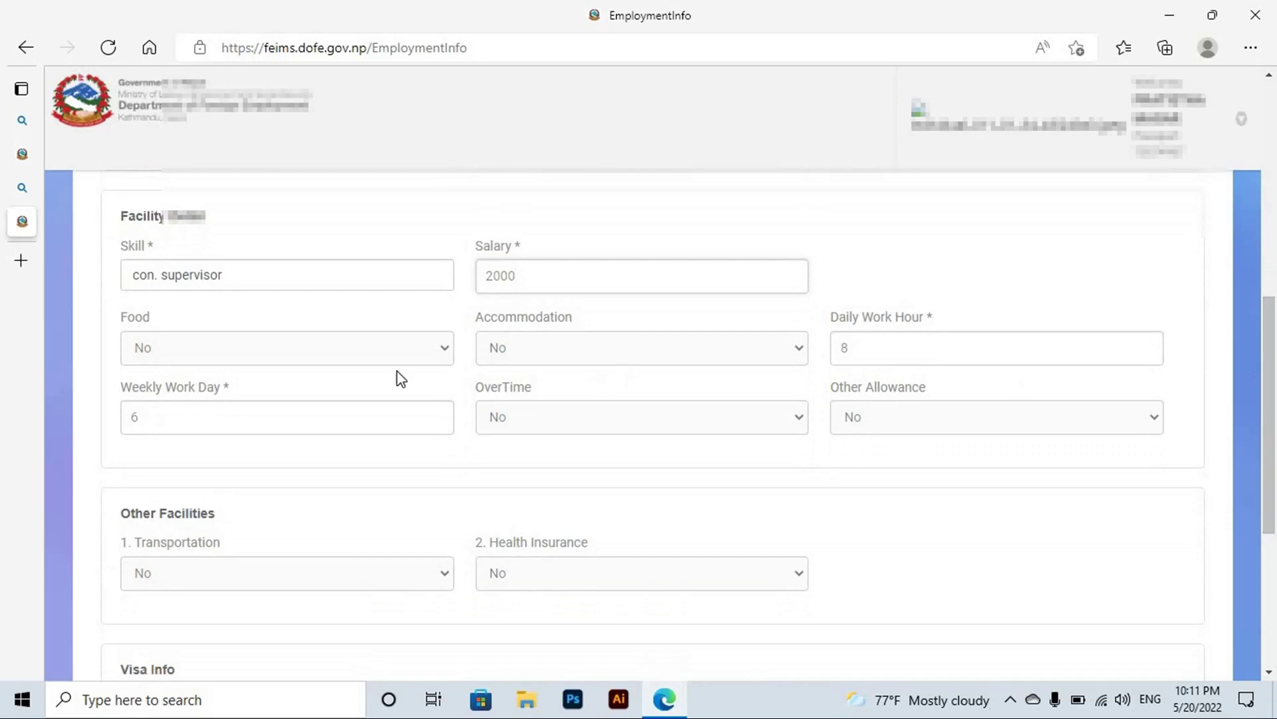
pyautogui.click(340, 357)
pyautogui.click(301, 378)
pyautogui.click(609, 357)
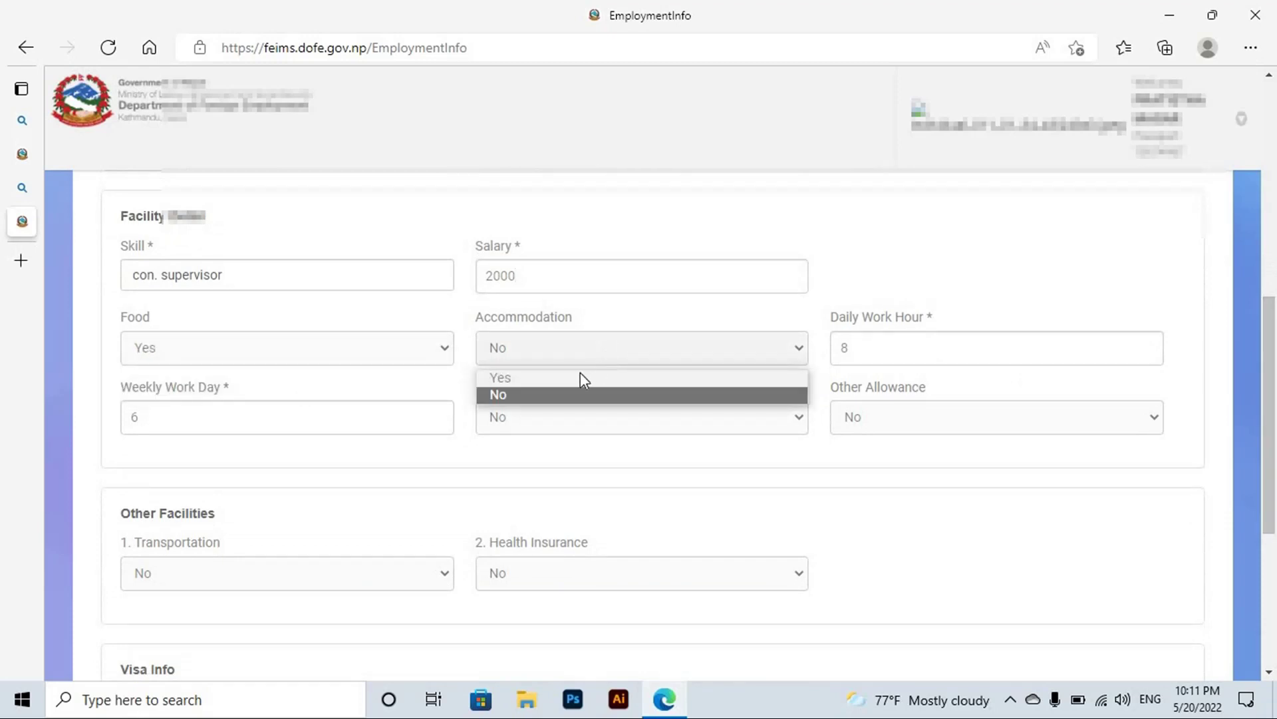
pyautogui.click(576, 373)
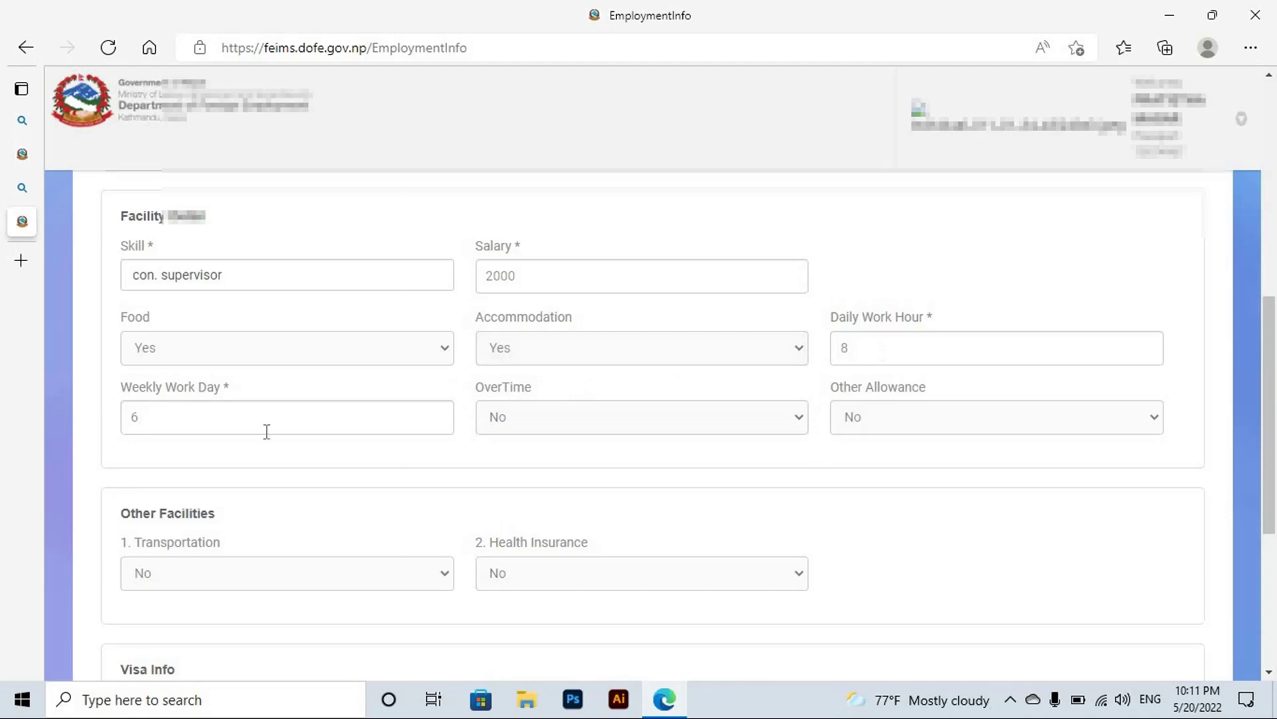
pyautogui.click(578, 421)
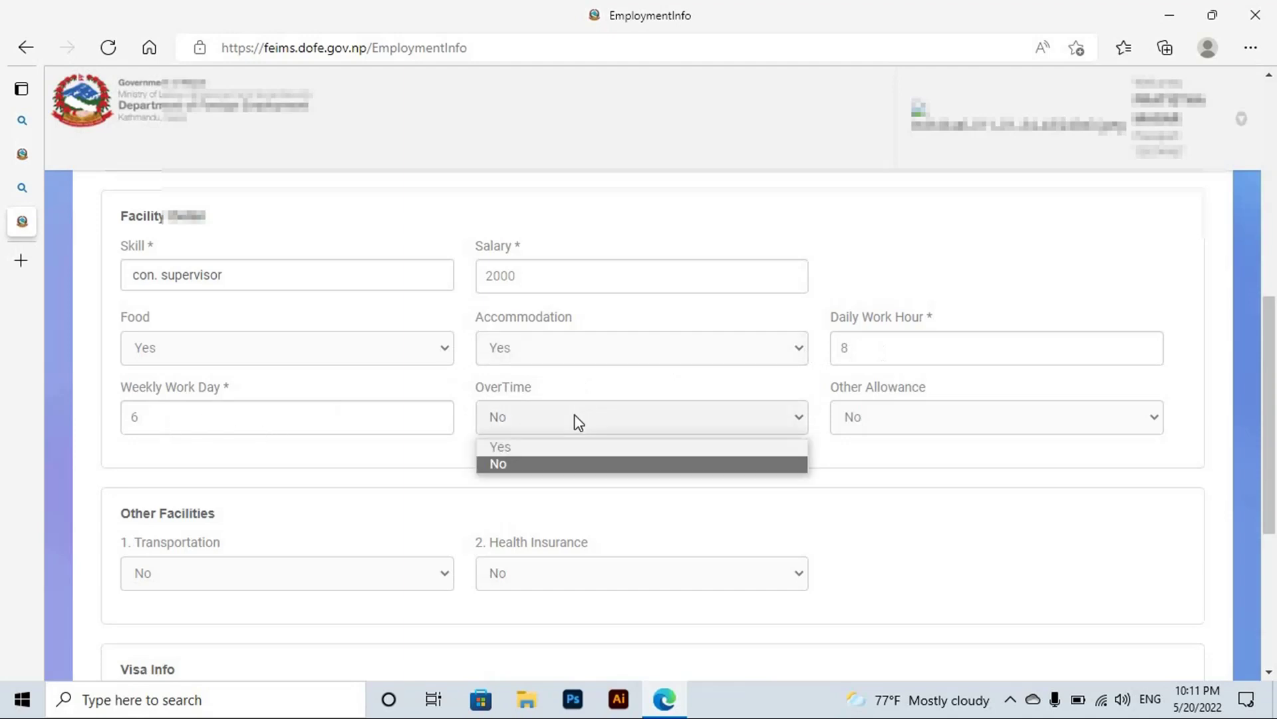
pyautogui.click(540, 447)
pyautogui.click(974, 426)
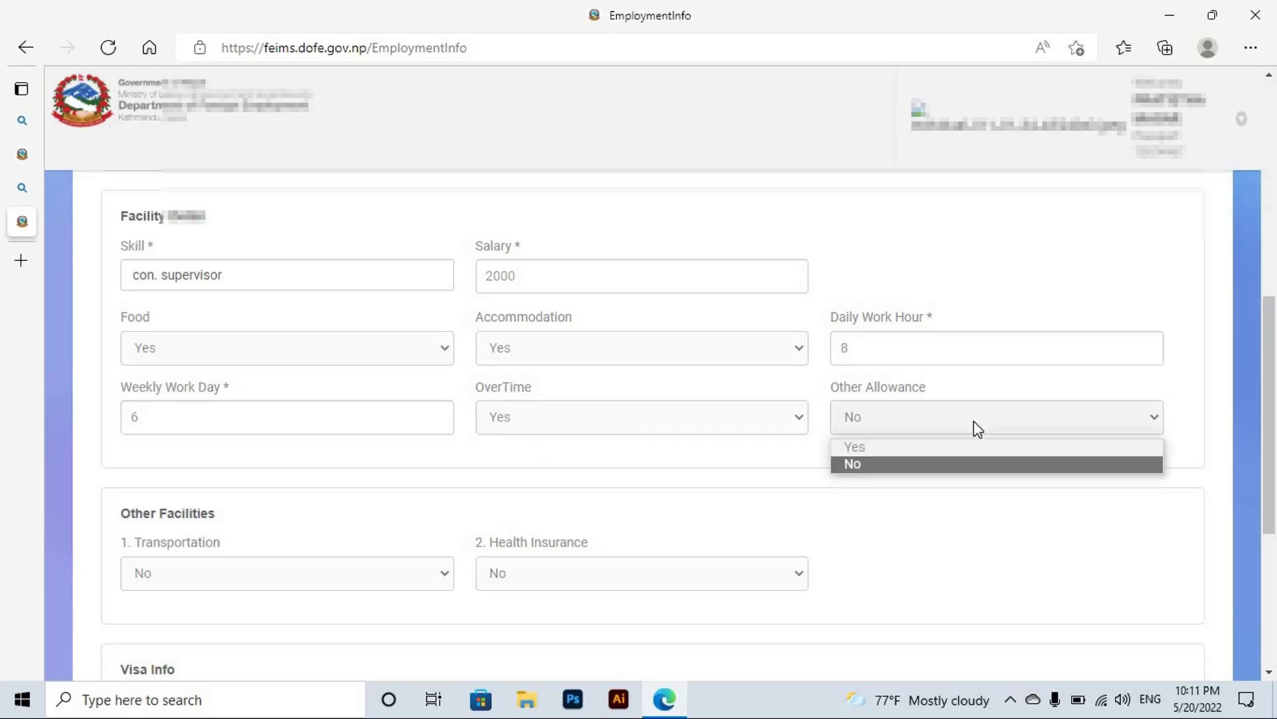
pyautogui.click(909, 447)
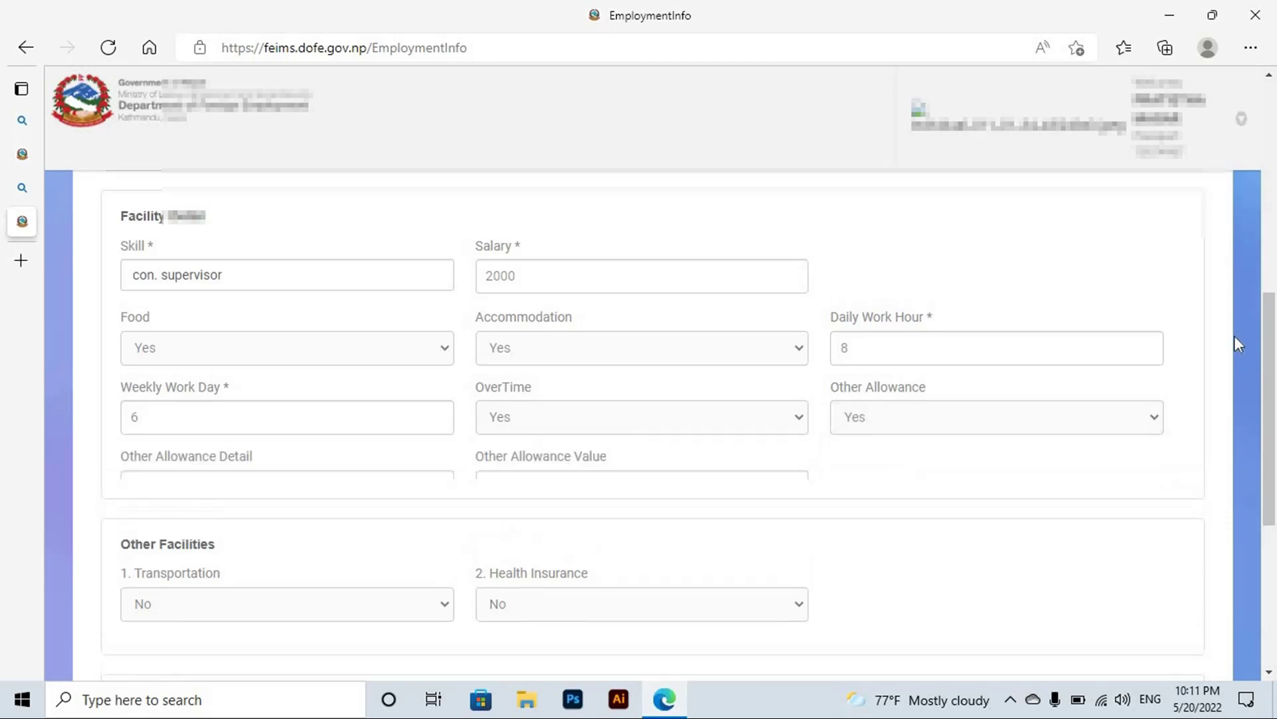
# Set Health Insurance to Yes in the Other Facilities section
pyautogui.scroll(-3, 1275, 361)
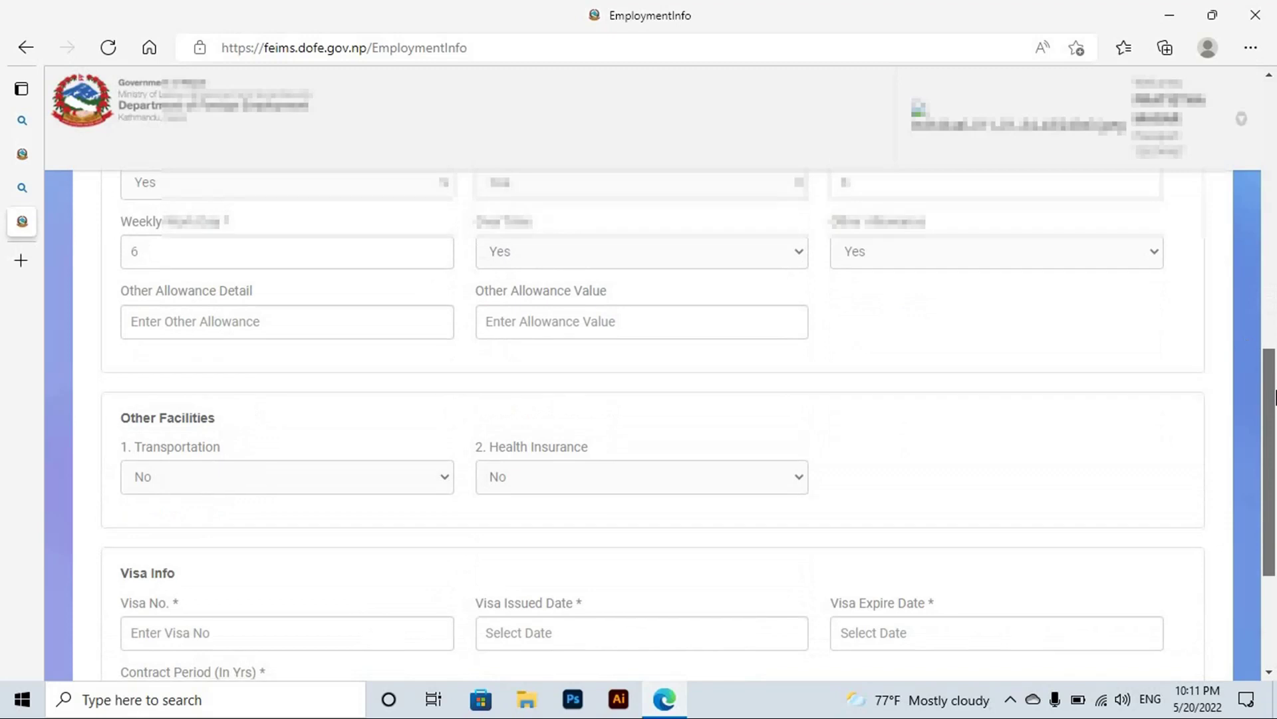
pyautogui.scroll(-2, 1275, 397)
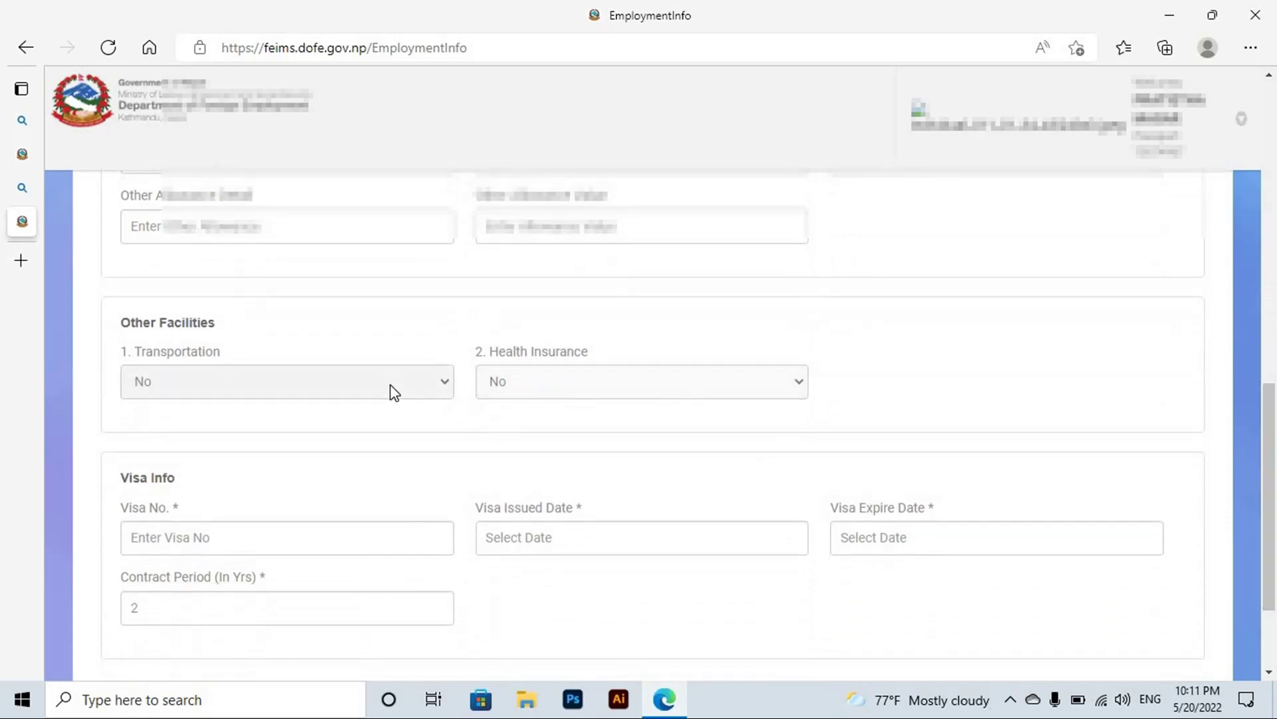
pyautogui.click(605, 391)
pyautogui.click(581, 412)
# Set the visa issued date to 2022-05-19 and the visa expire date to 2029-05-16
pyautogui.scroll(-2, 1271, 392)
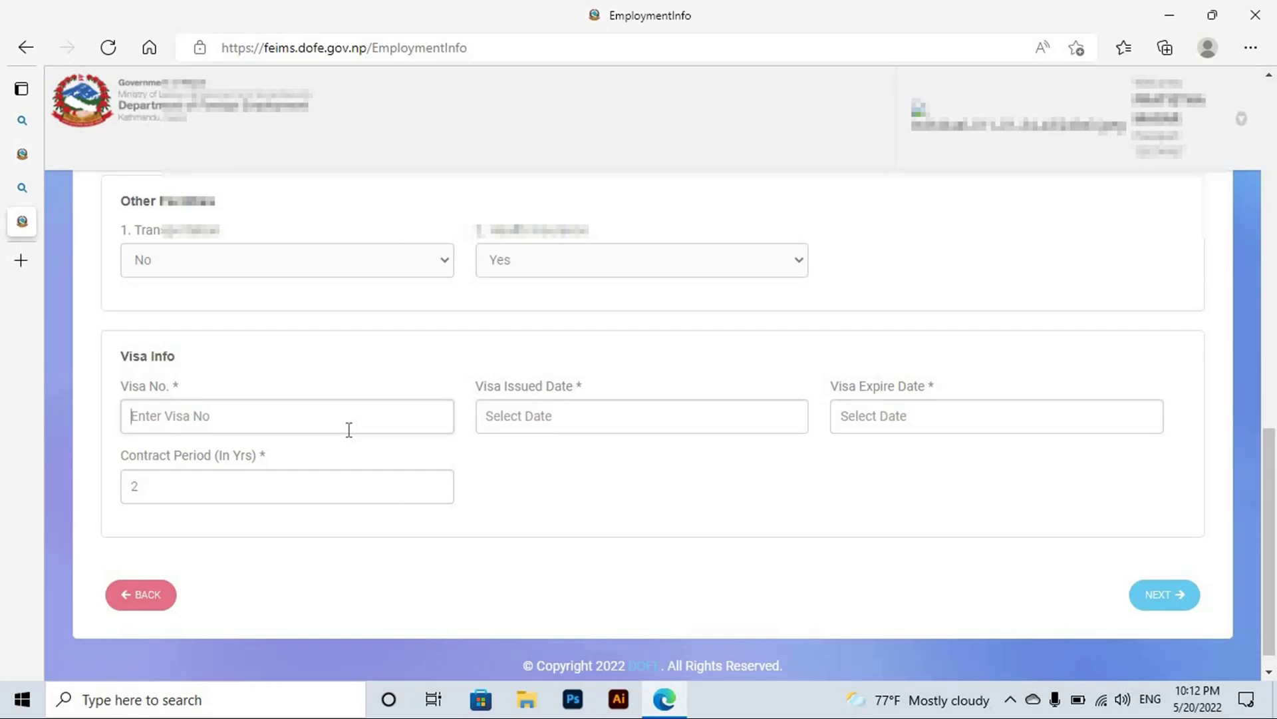
pyautogui.click(531, 426)
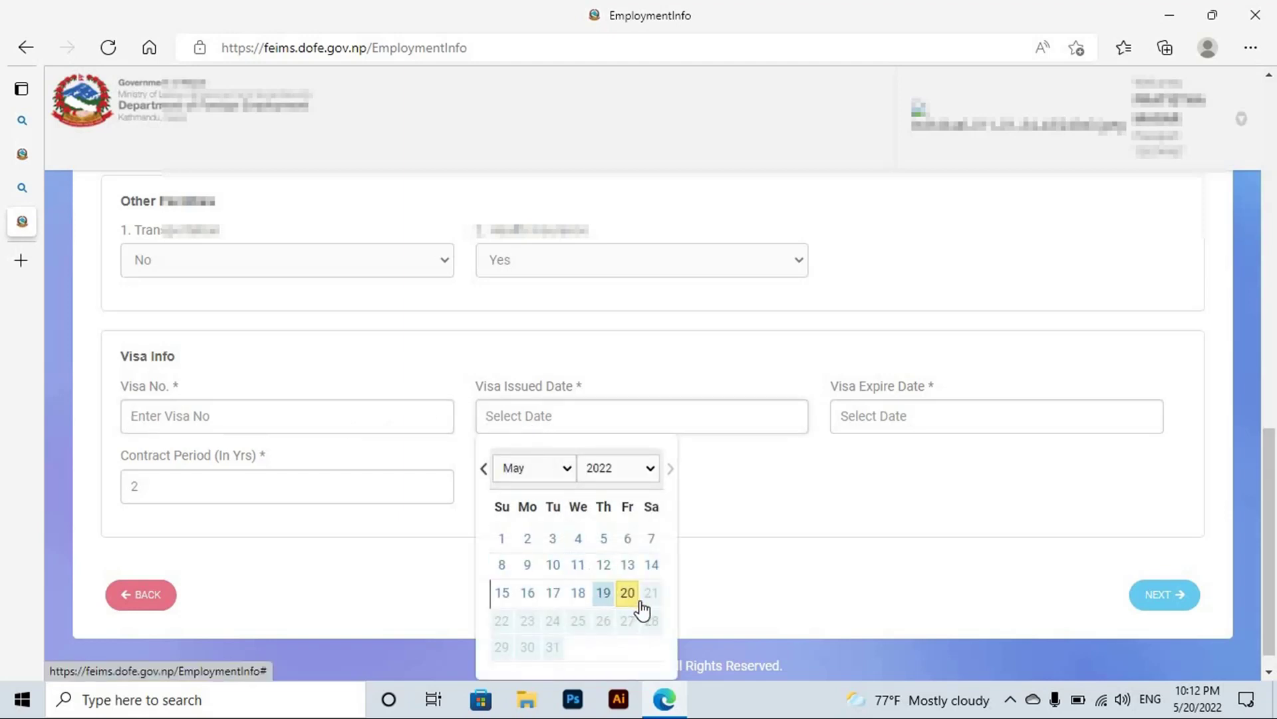
pyautogui.click(605, 594)
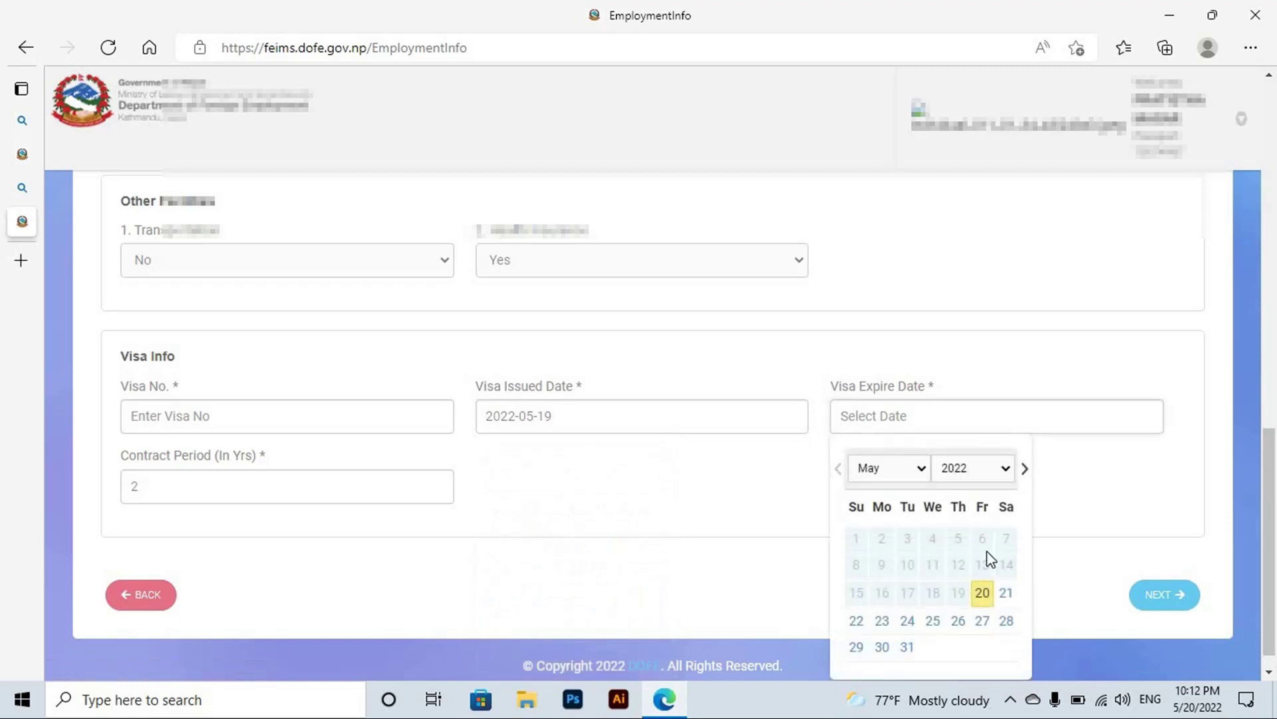
pyautogui.click(995, 472)
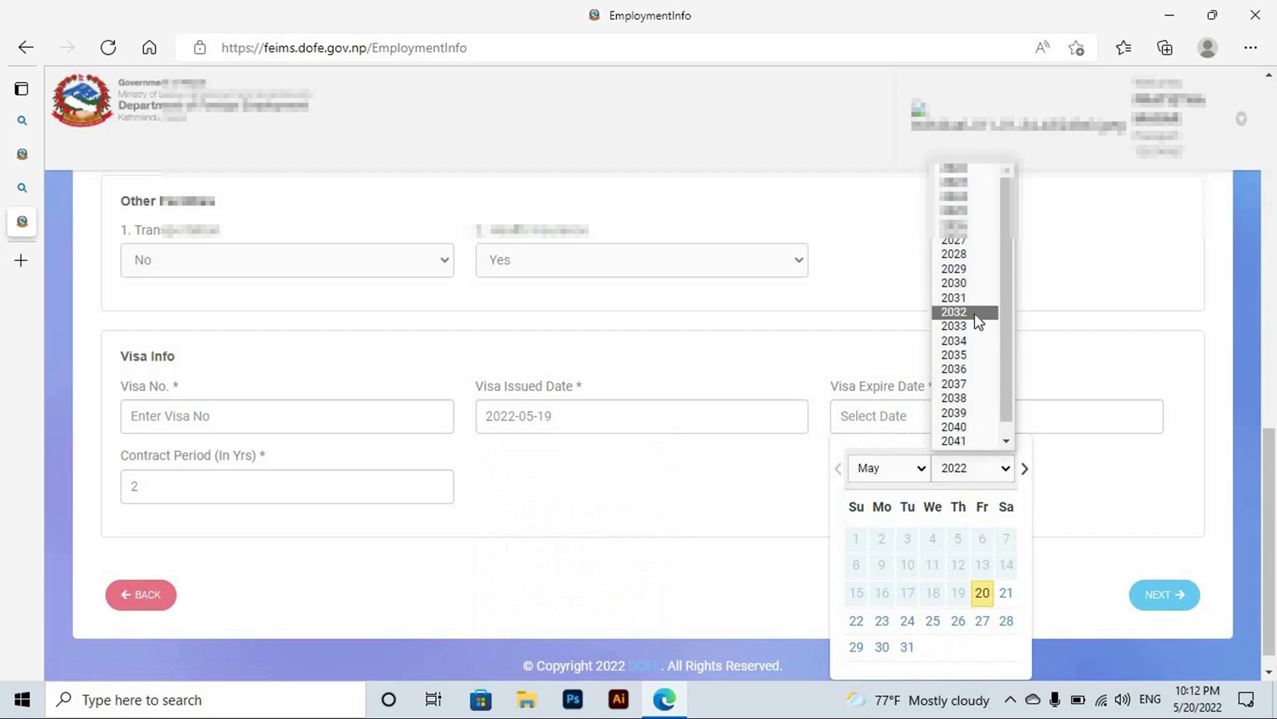
pyautogui.click(965, 269)
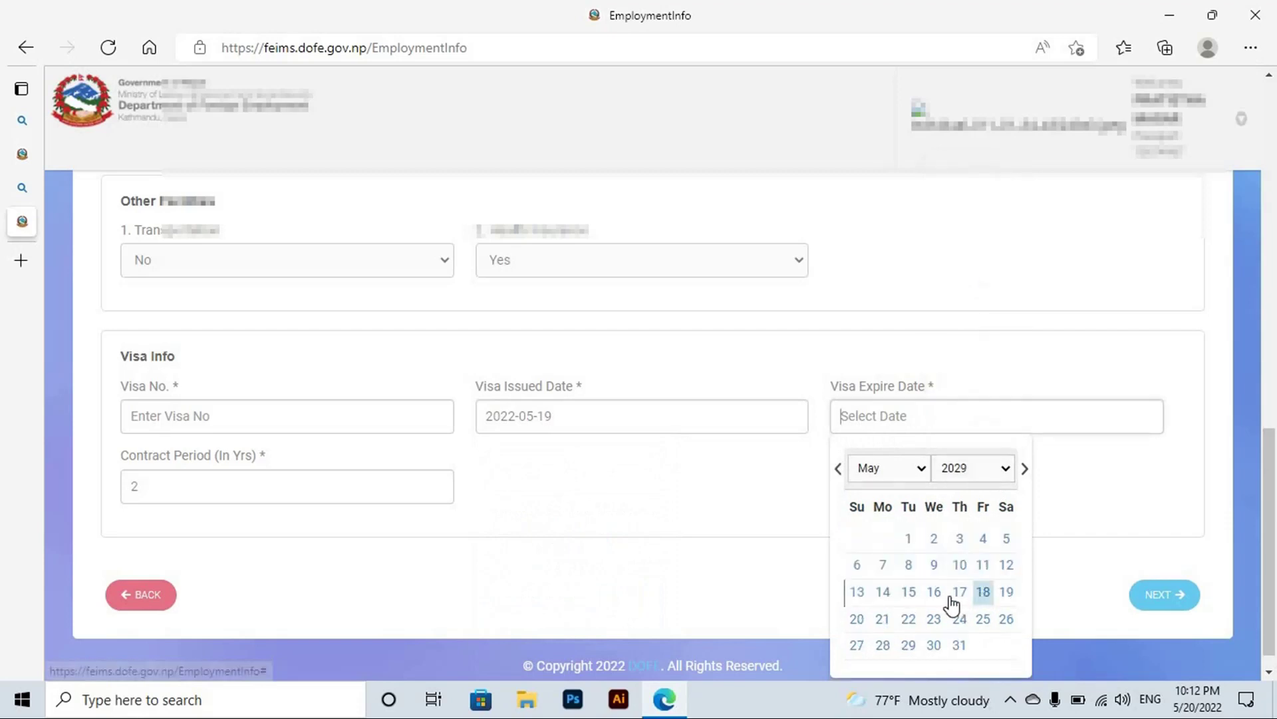
pyautogui.click(944, 596)
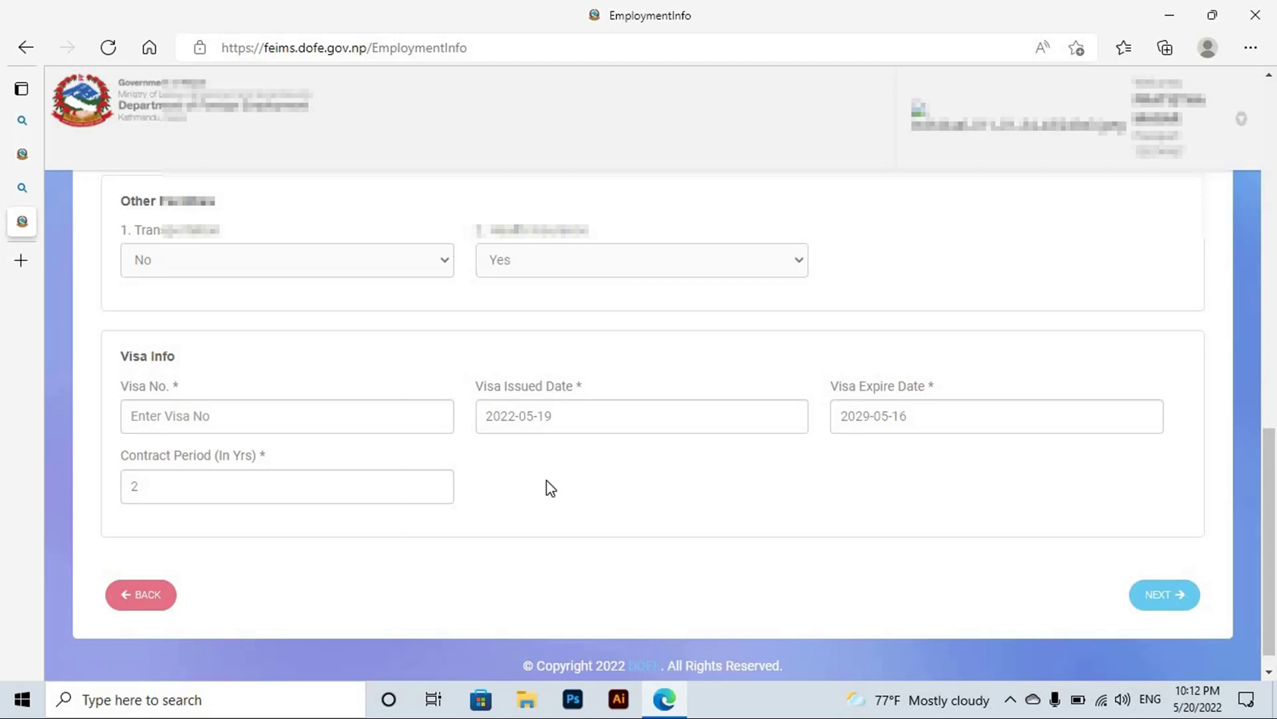
# Enter the visa number in the Visa Info section and continue to the Upload Documents page
pyautogui.click(297, 421)
pyautogui.write('12345')
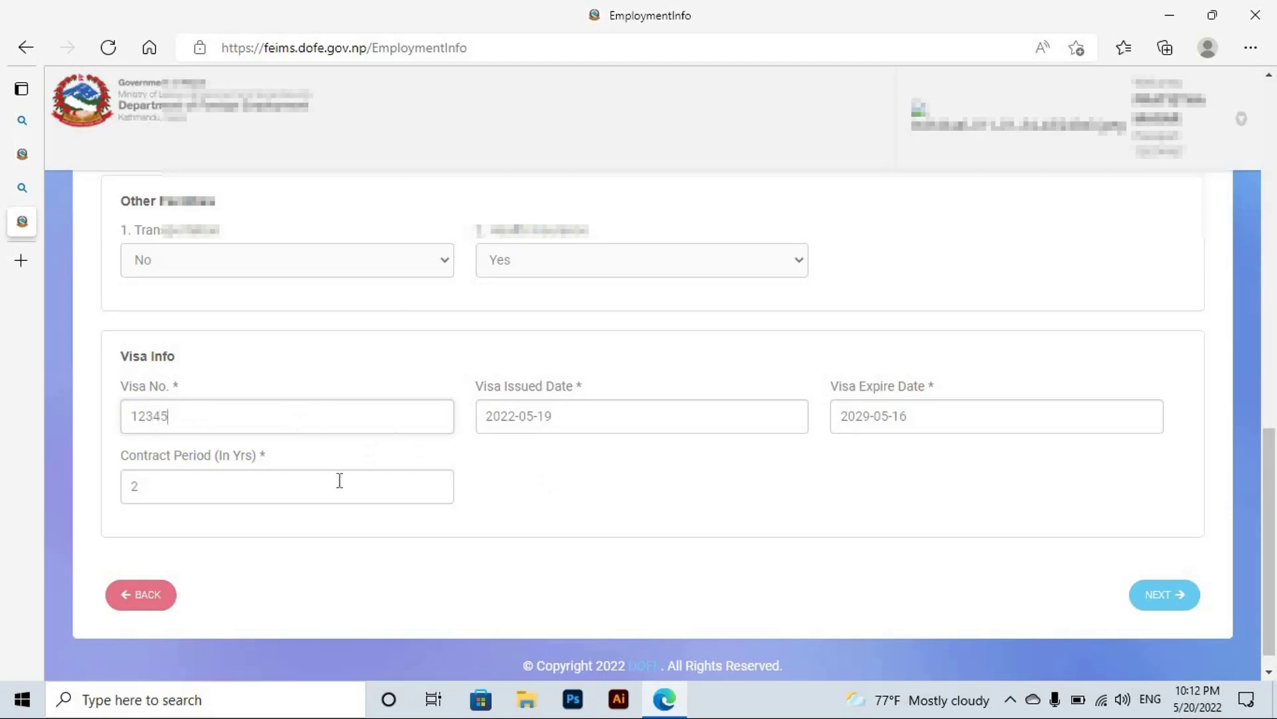
pyautogui.click(304, 484)
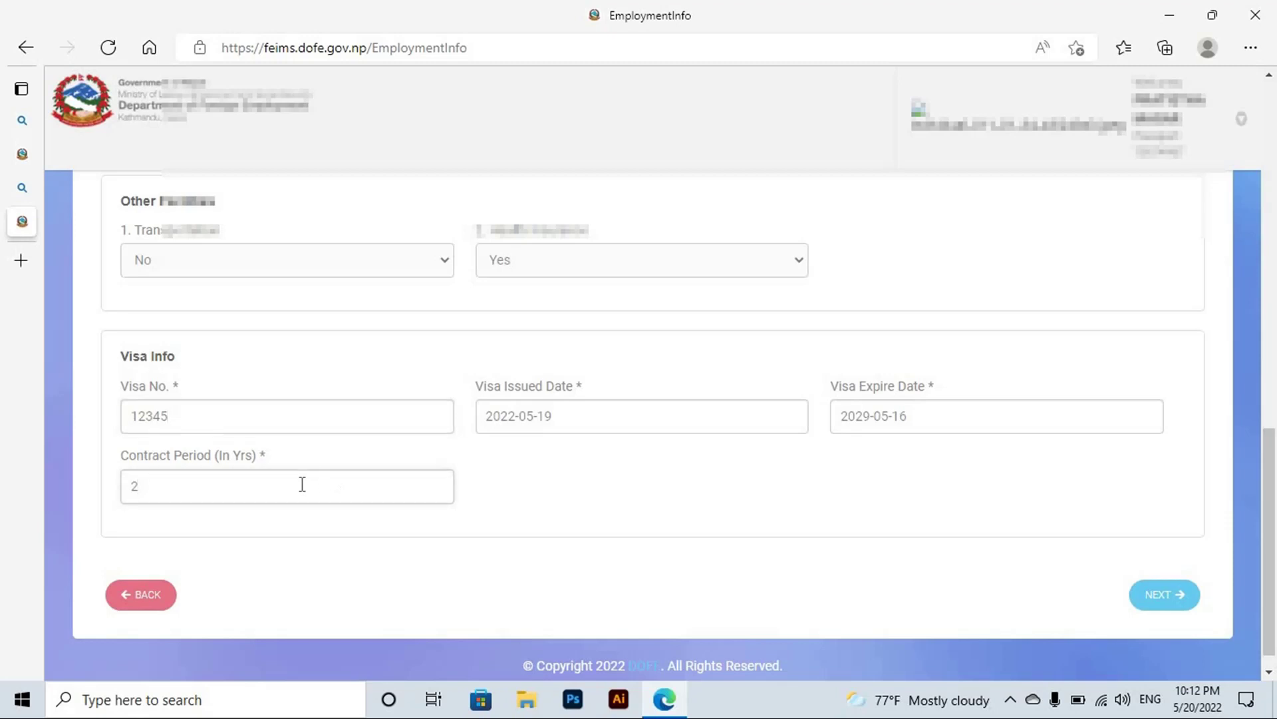
pyautogui.click(680, 455)
pyautogui.click(1165, 603)
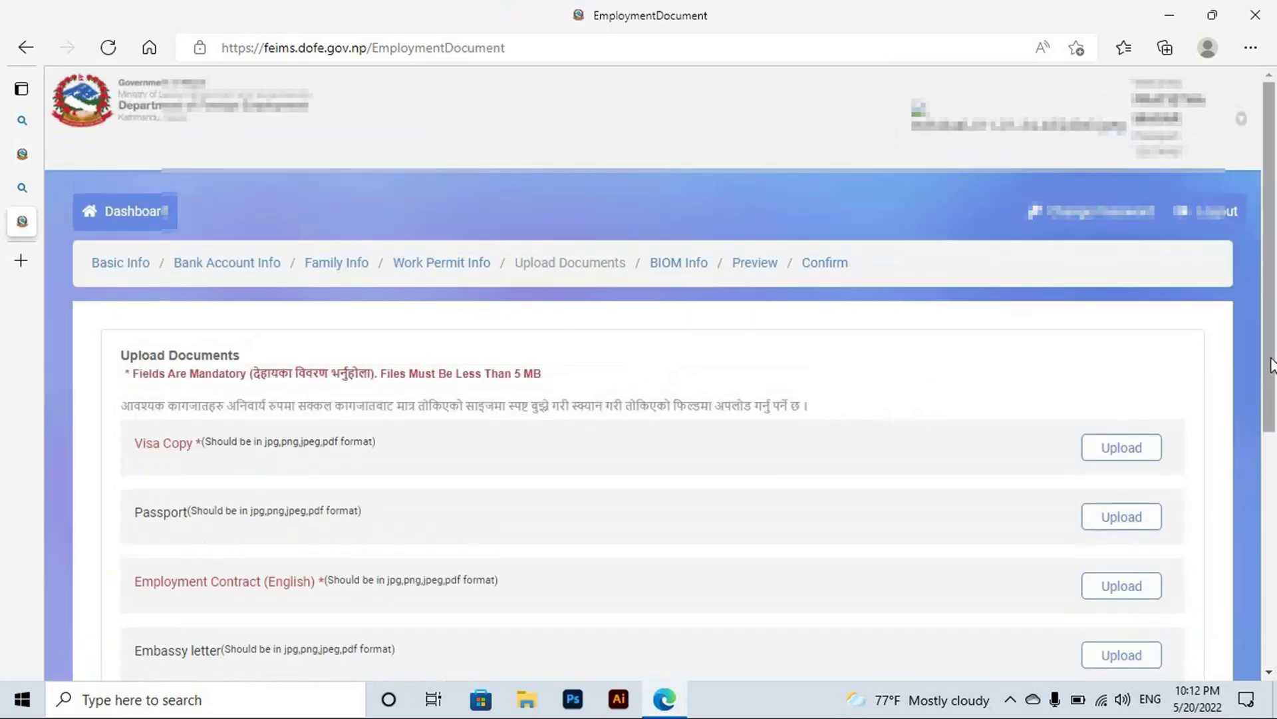
# Upload 1-3.pdf from the applicant's subfolder in the desktop Training folder as the Visa Copy
pyautogui.moveTo(1270, 366); pyautogui.dragTo(1271, 402)
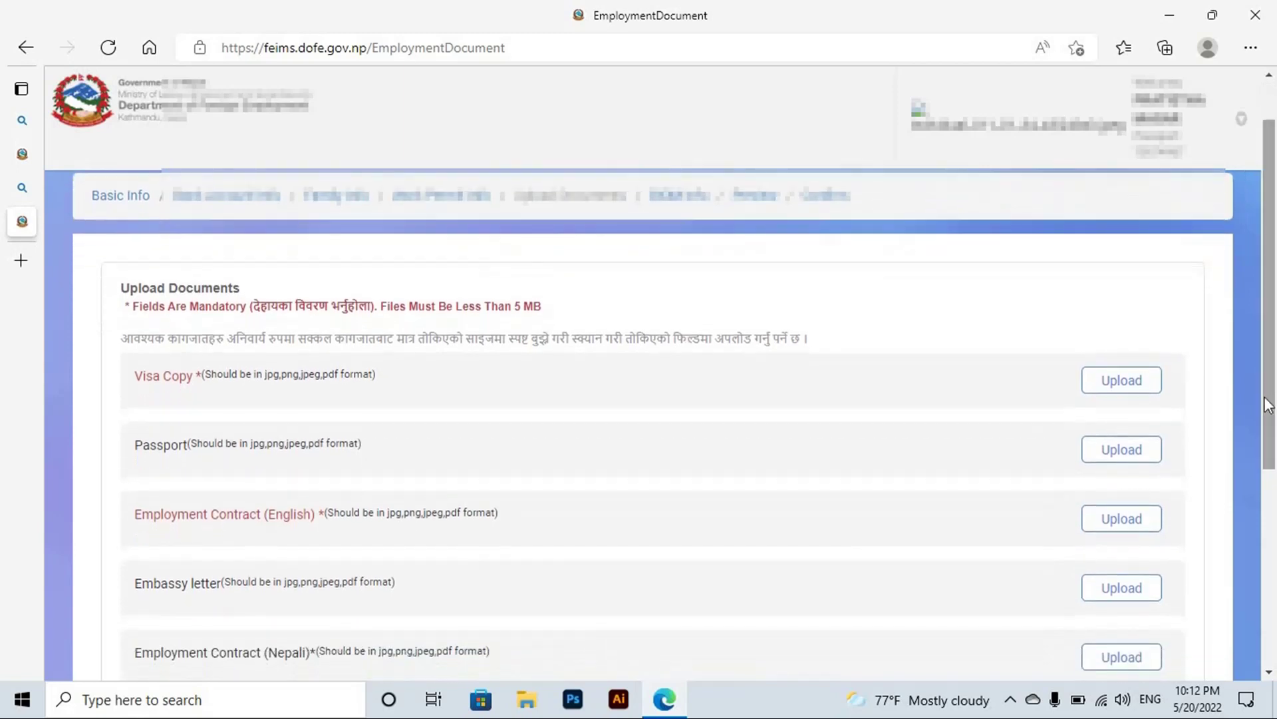
pyautogui.click(1119, 377)
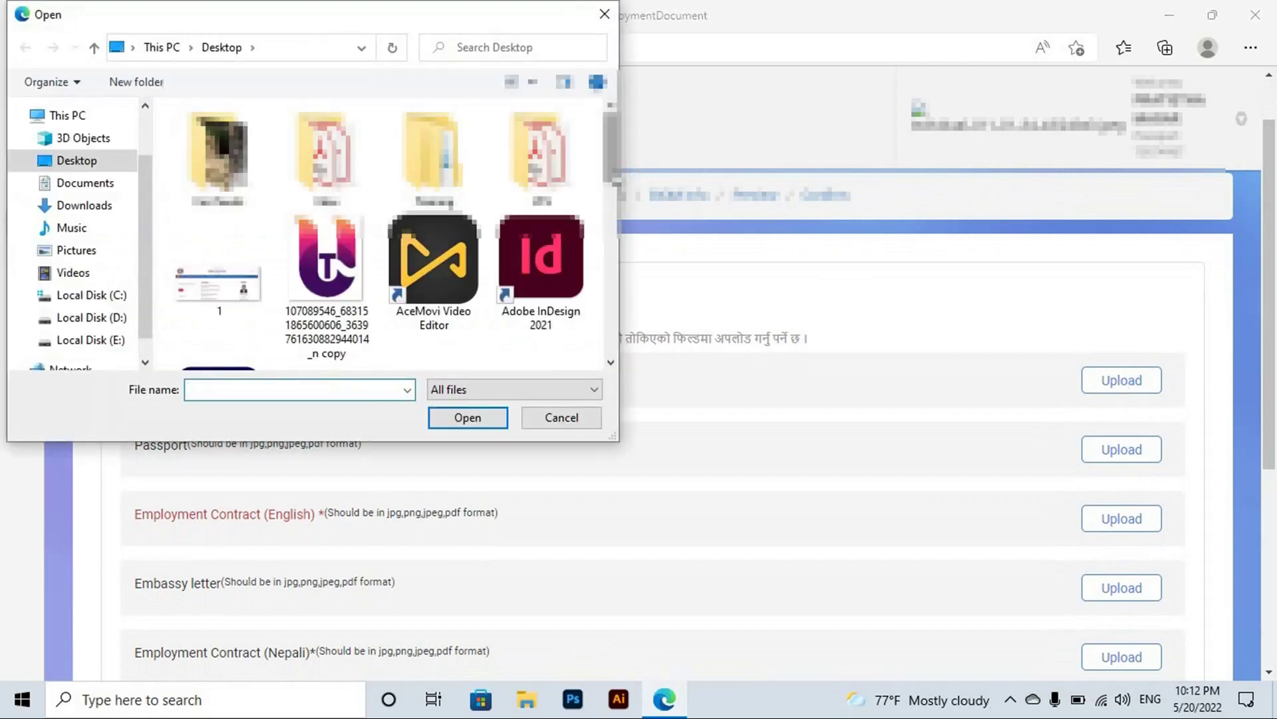
pyautogui.scroll(-2, 616, 165)
pyautogui.scroll(2, 615, 163)
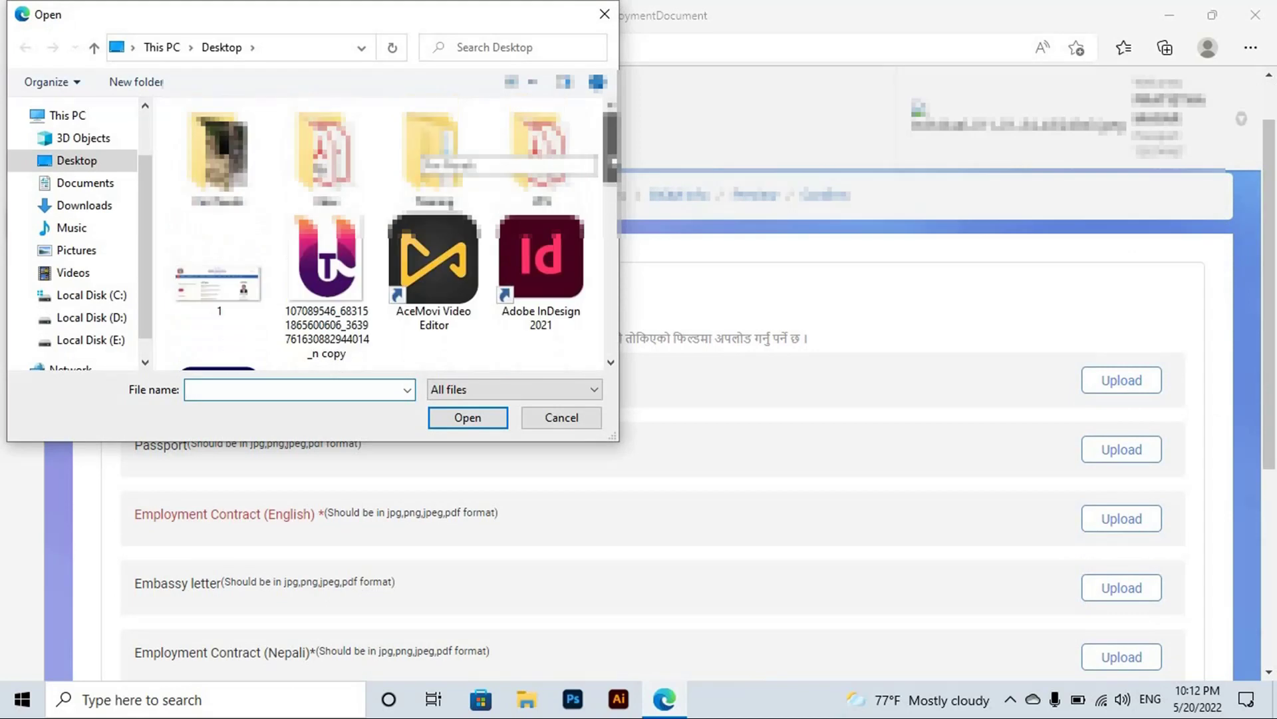
pyautogui.doubleClick(459, 162)
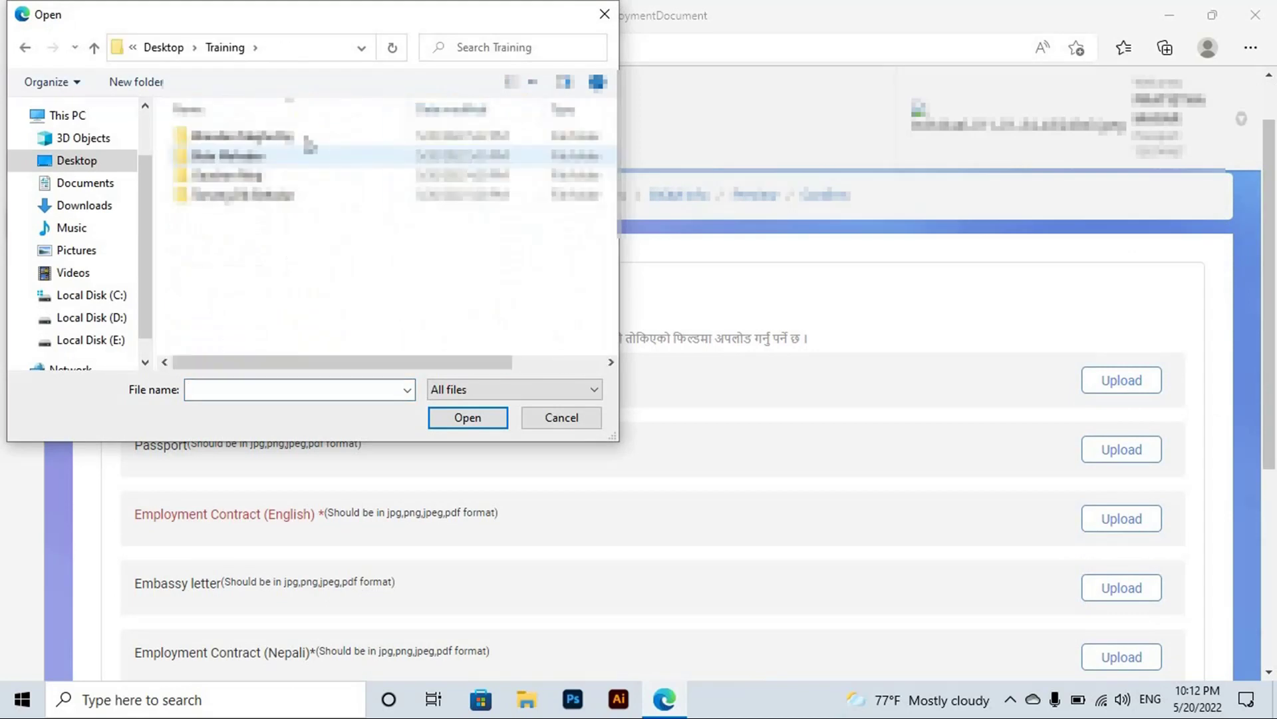
pyautogui.doubleClick(284, 135)
pyautogui.doubleClick(248, 135)
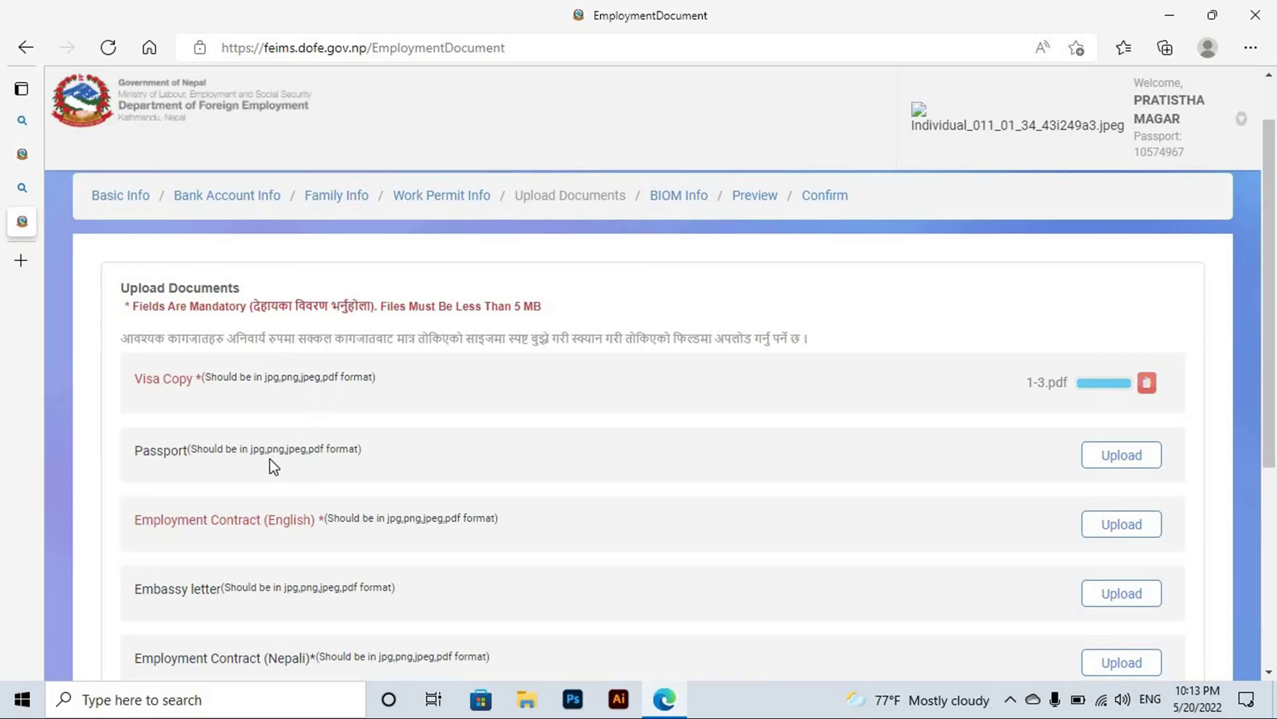
# Upload 1-10.pdf as the Passport and 1-14.pdf as the Employment Contract (English)
pyautogui.click(1133, 461)
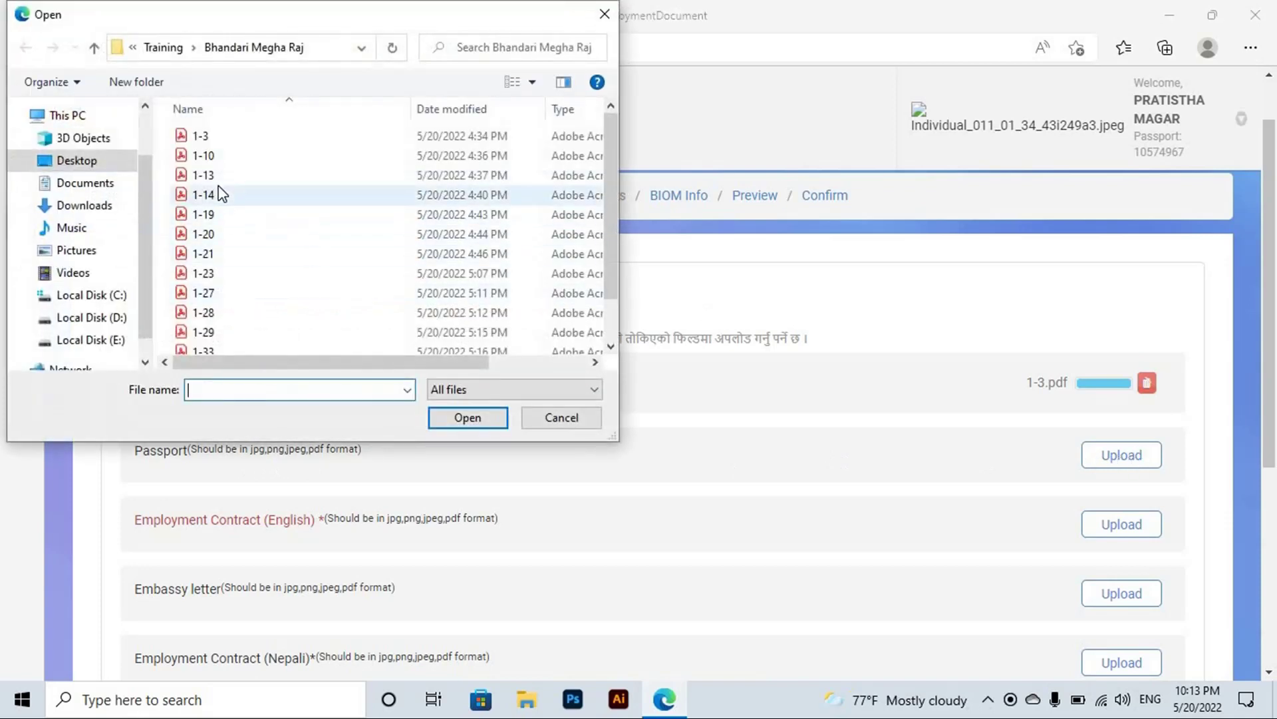
pyautogui.doubleClick(225, 165)
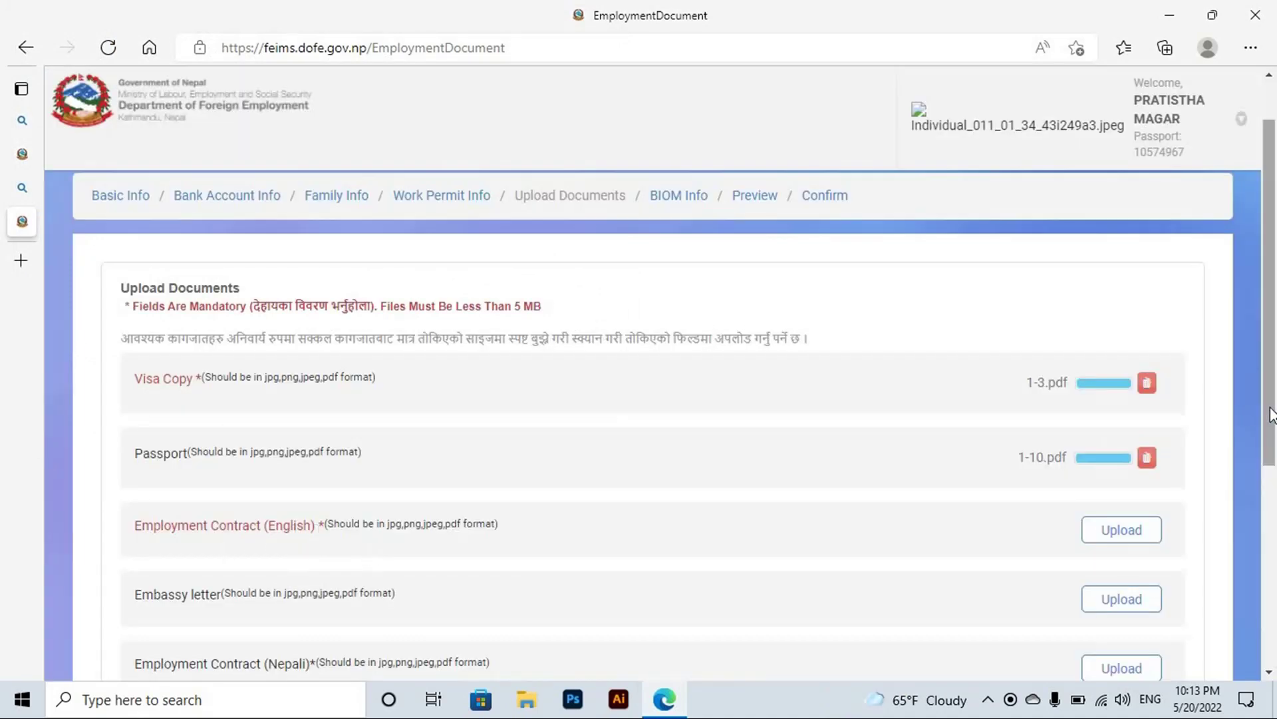
pyautogui.scroll(-2, 1274, 456)
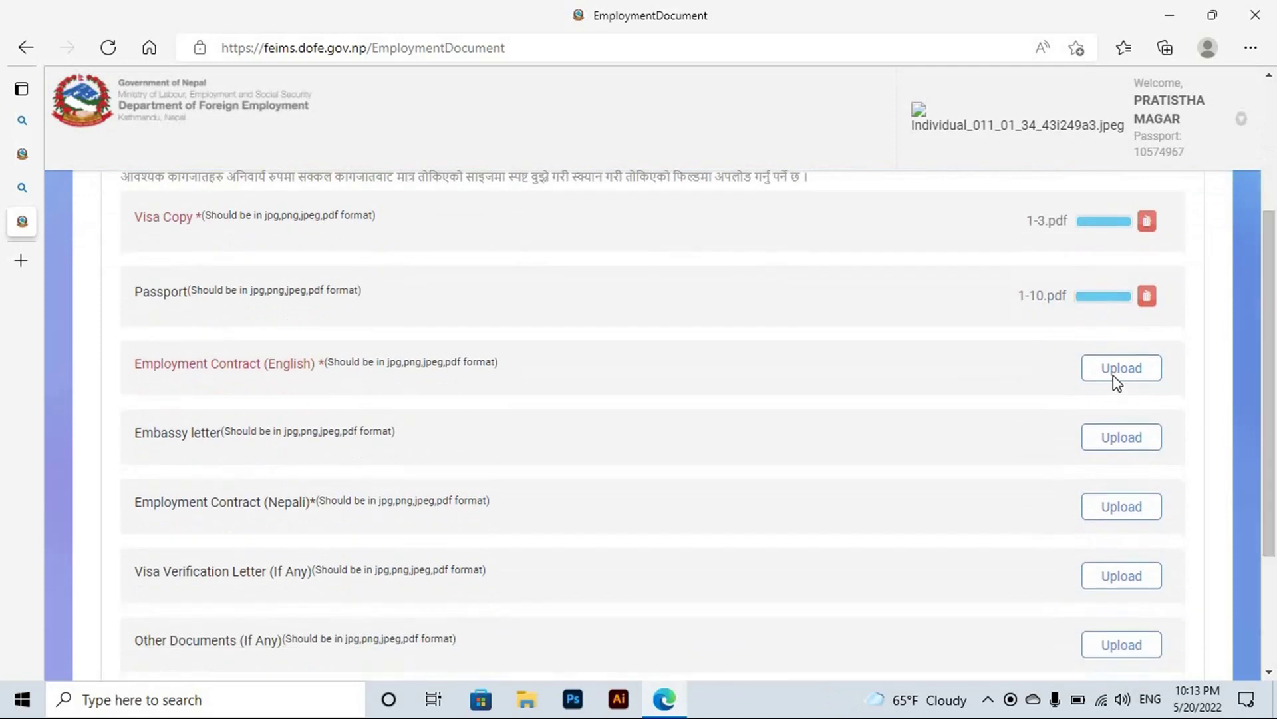
pyautogui.click(1114, 377)
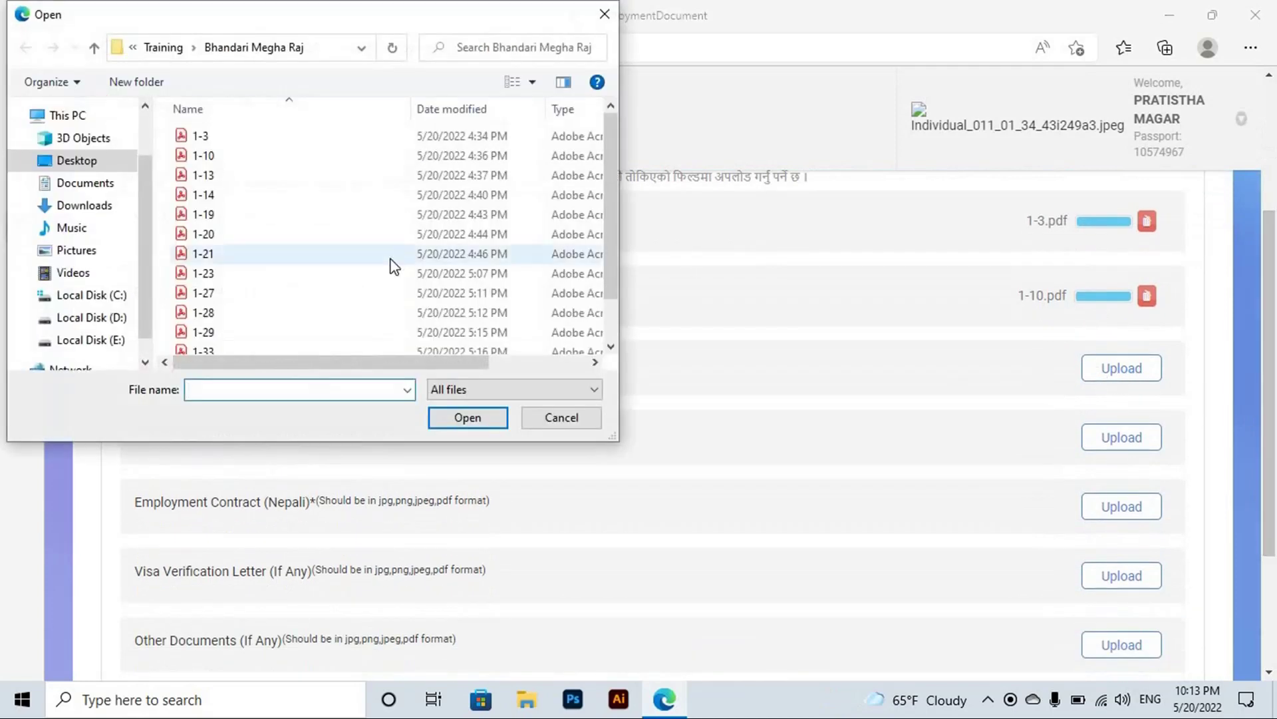
pyautogui.doubleClick(214, 198)
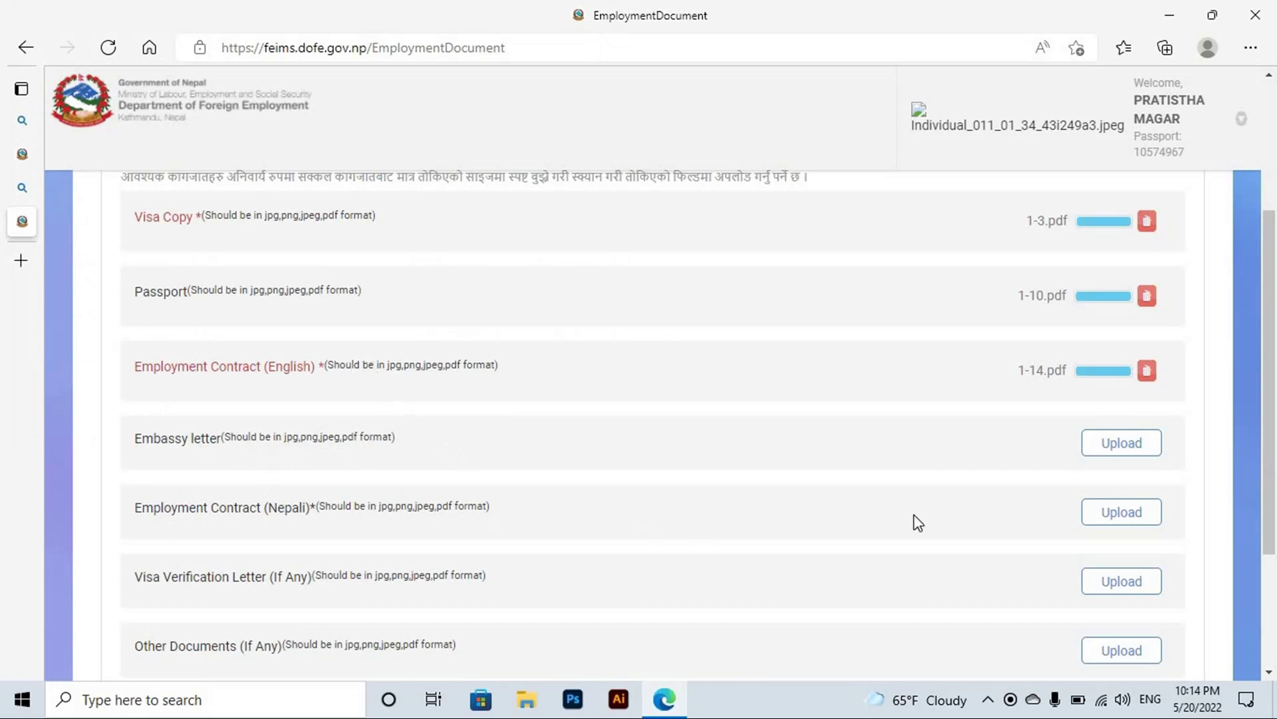
# Upload 1-14.pdf as the Employment Contract (Nepali) and continue to the BIOM Info page
pyautogui.click(1123, 516)
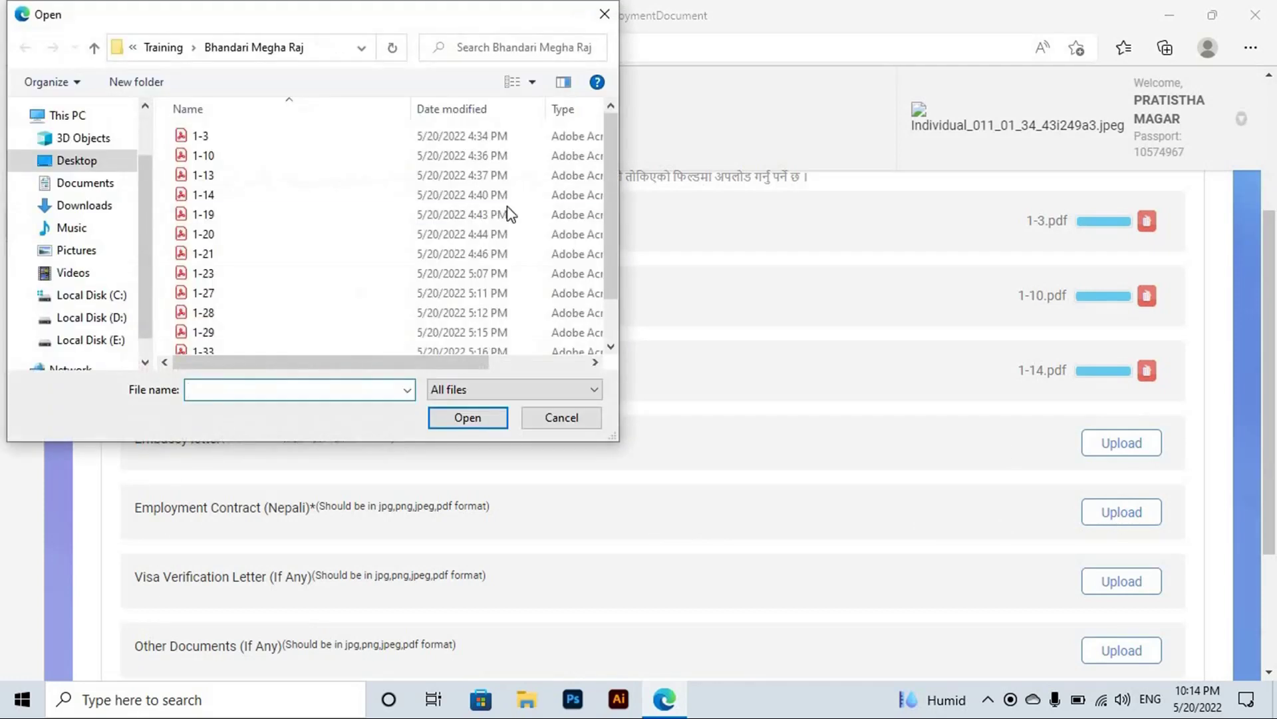
pyautogui.click(231, 194)
pyautogui.doubleClick(230, 194)
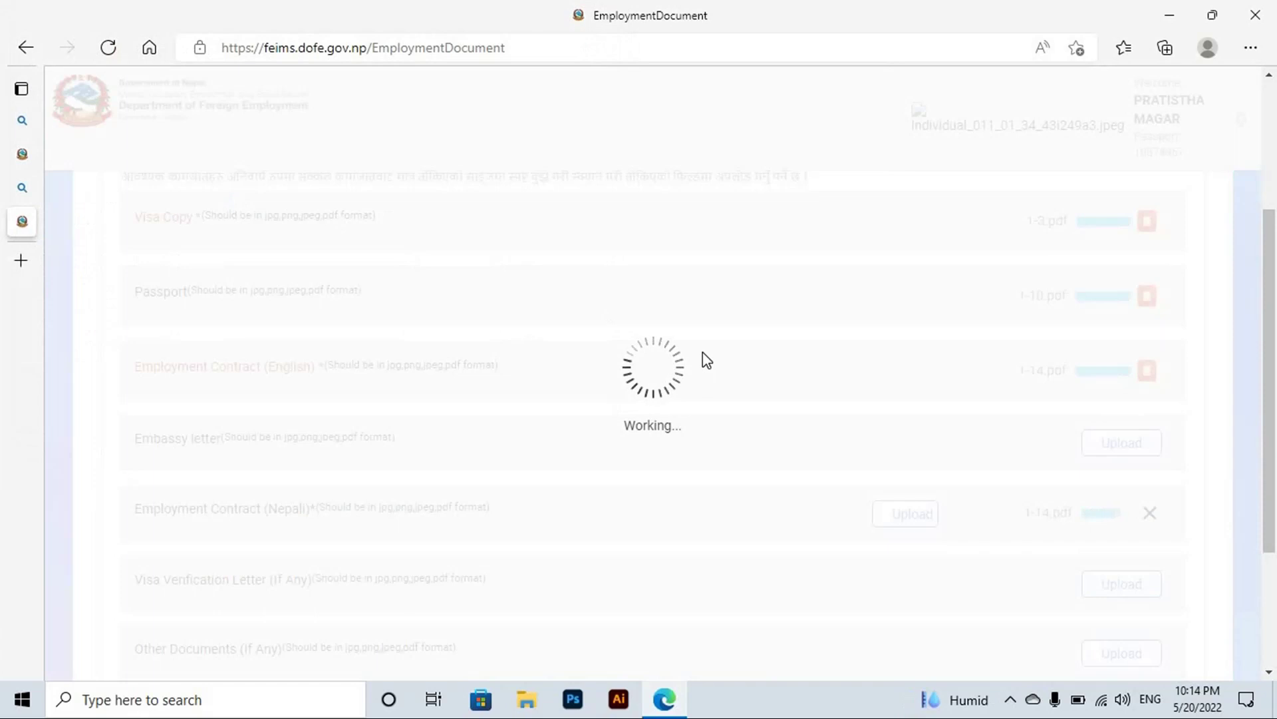
pyautogui.scroll(-3, 341, 341)
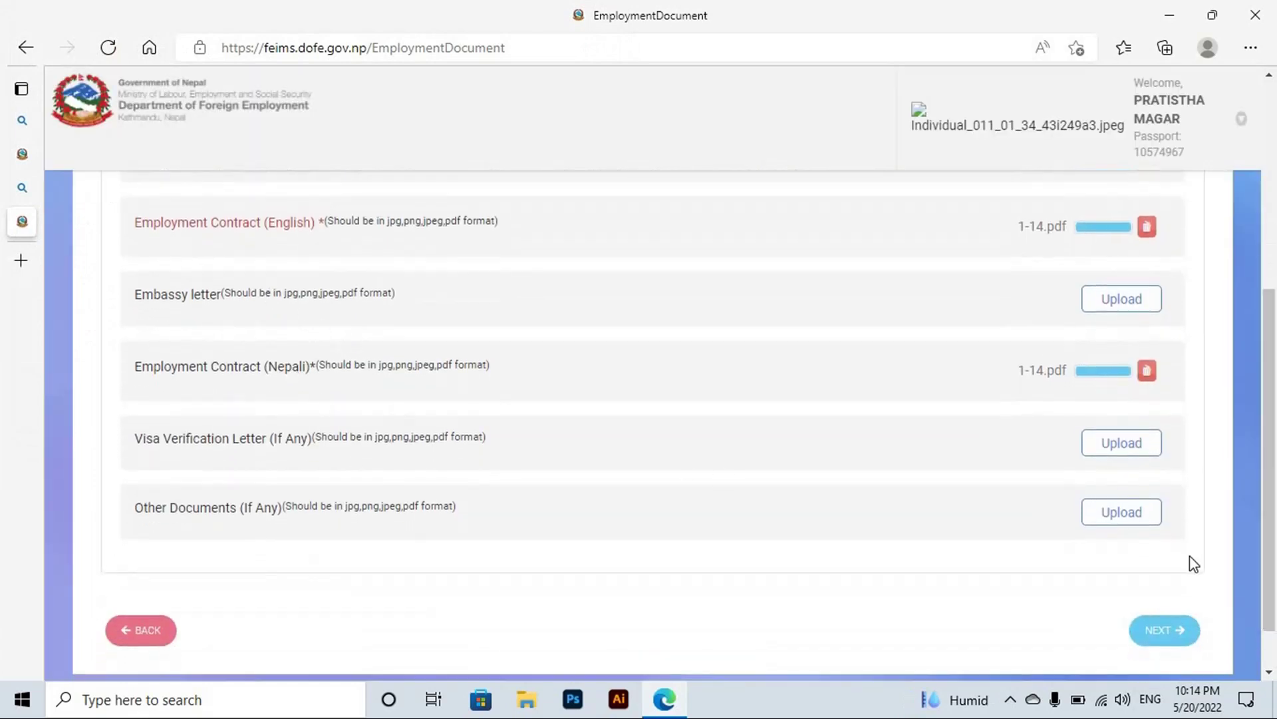
pyautogui.click(1158, 644)
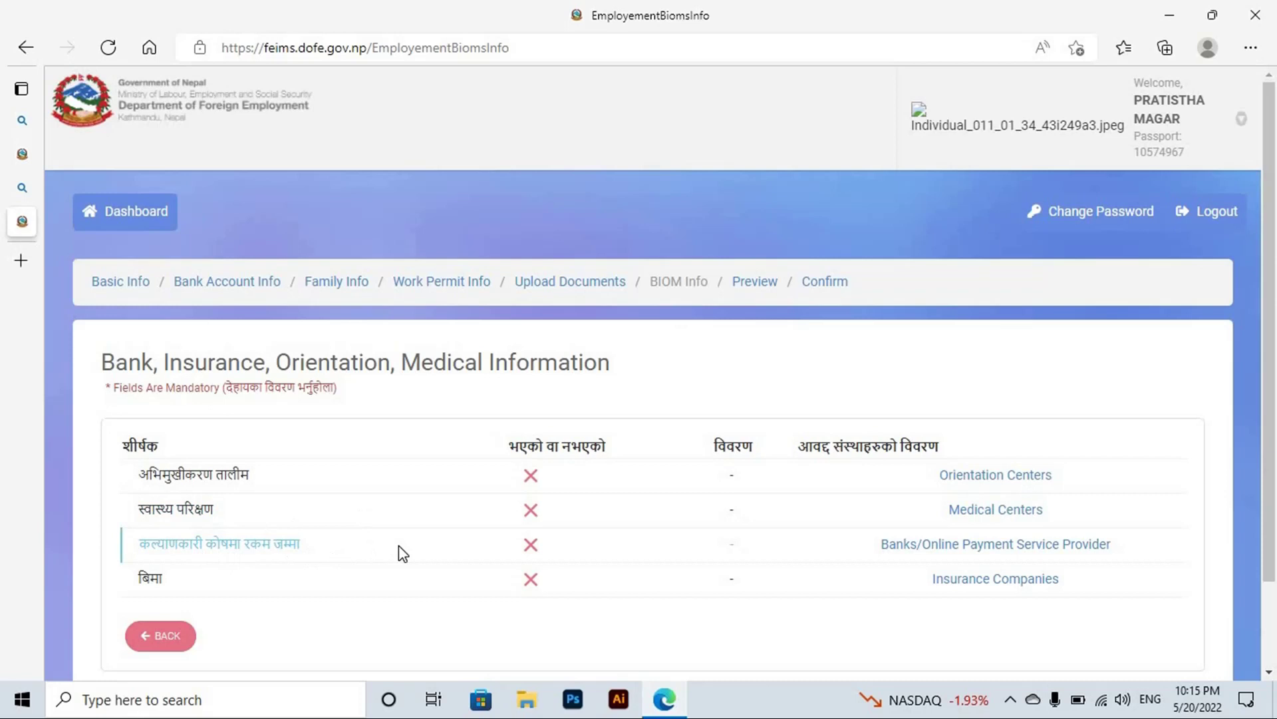
# Examine the bank, insurance, orientation and medical requirements and their linked institutions on the BIOM Info page
pyautogui.scroll(-1, 403, 553)
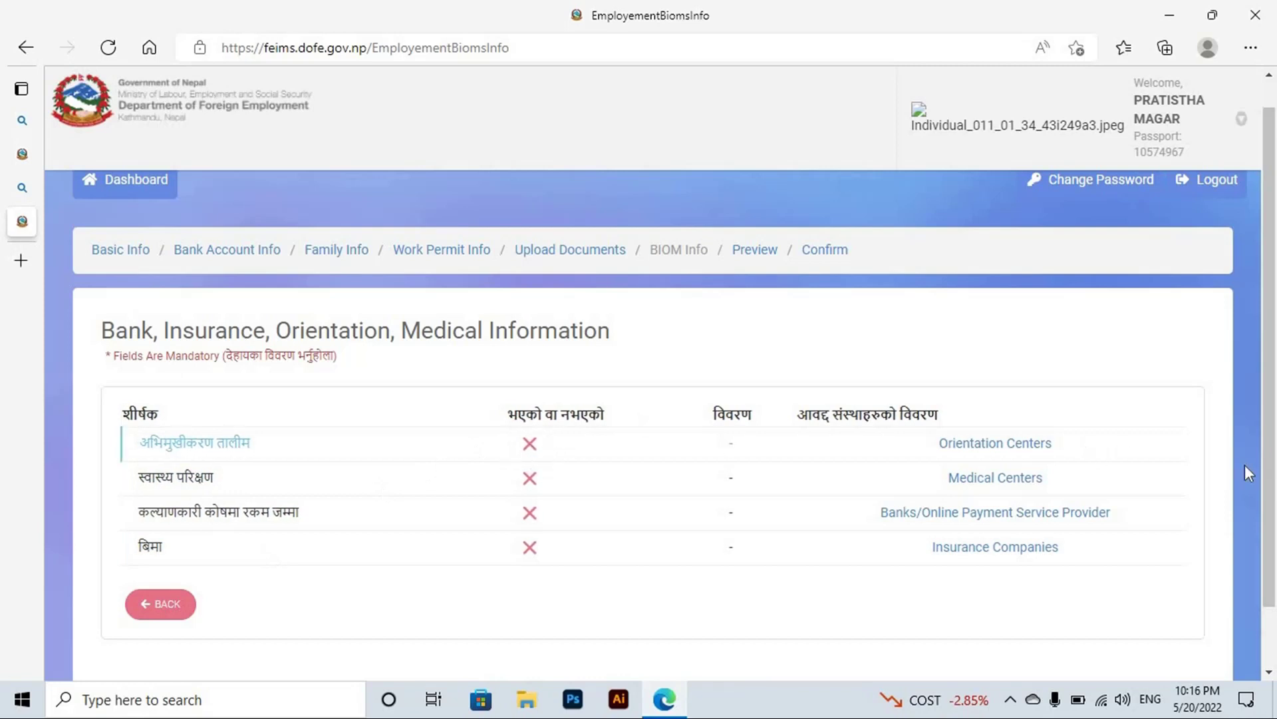
pyautogui.moveTo(1275, 475); pyautogui.dragTo(1275, 536)
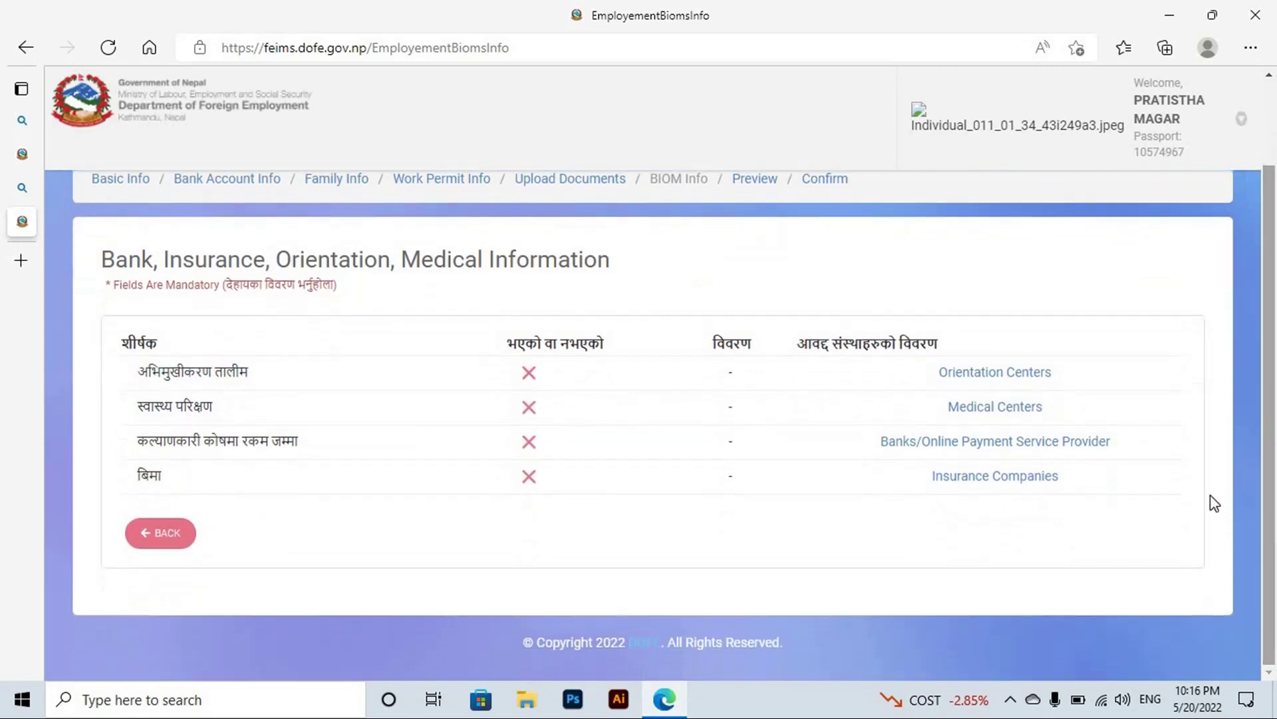
pyautogui.scroll(2, 1275, 375)
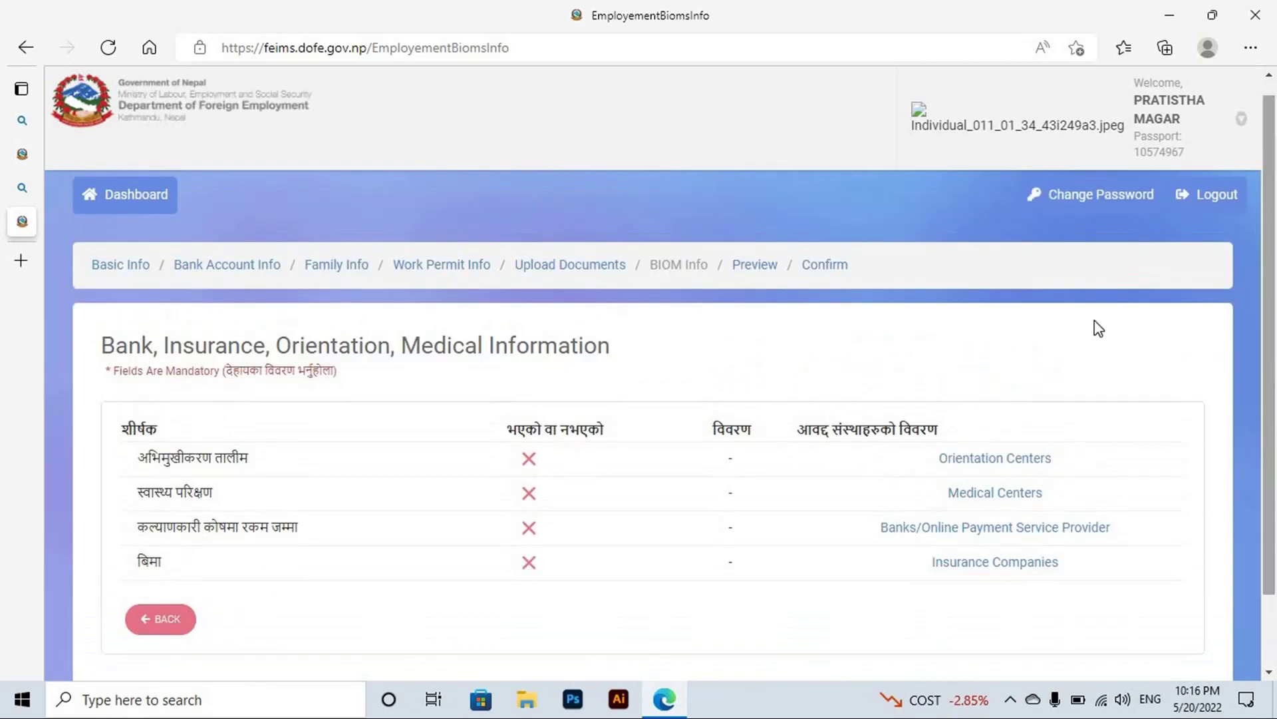
# Review the entered details on the application's Preview page and the application status on the dashboard
pyautogui.click(757, 266)
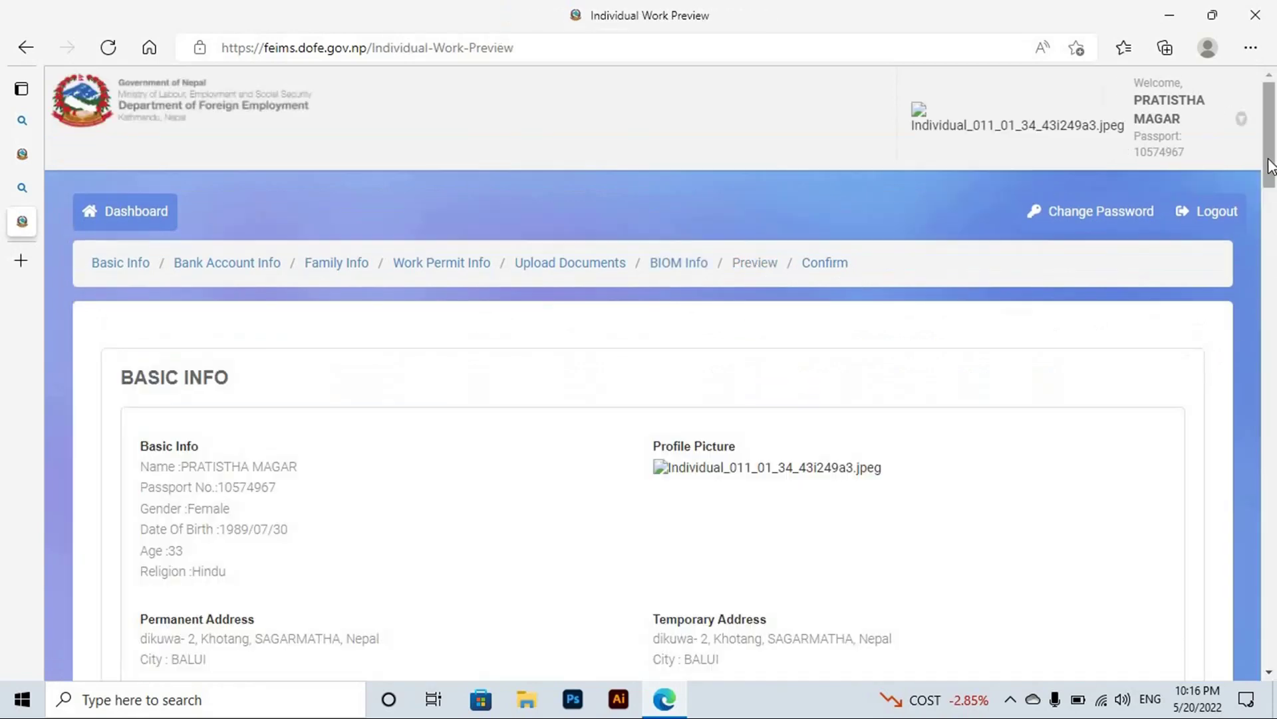
pyautogui.click(1274, 256)
pyautogui.moveTo(1274, 256); pyautogui.dragTo(1274, 80)
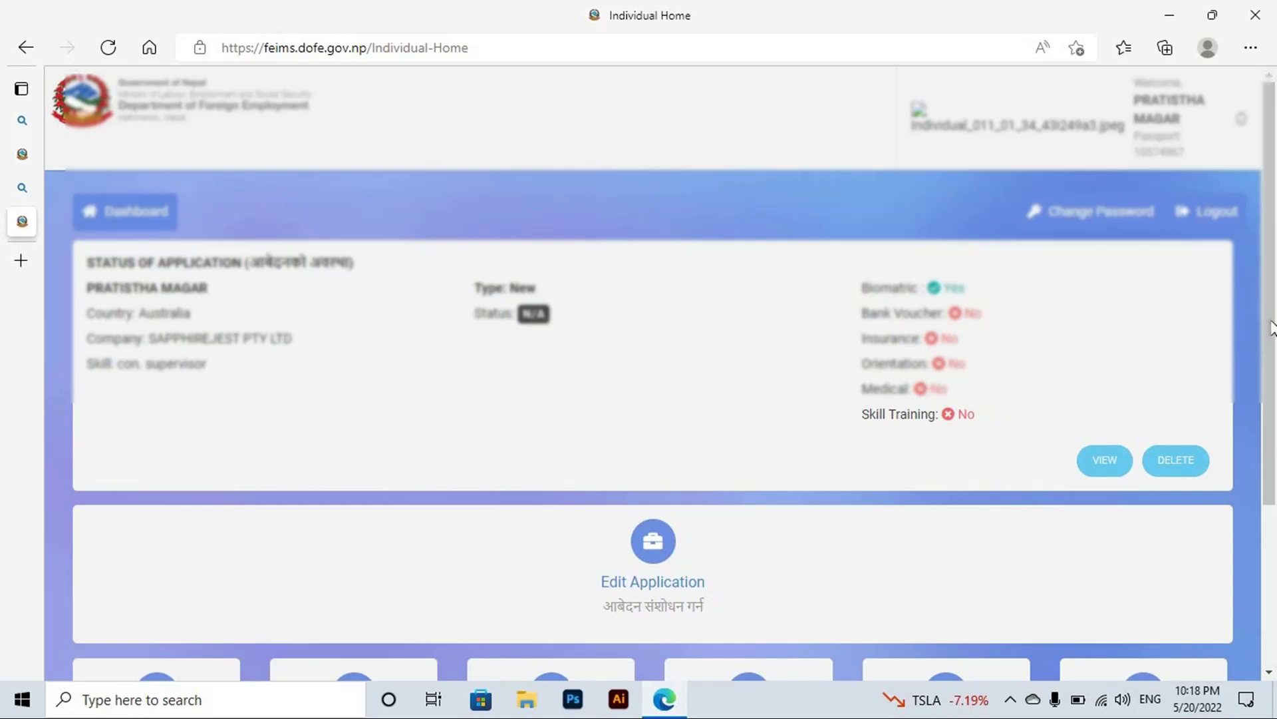
pyautogui.moveTo(1268, 330); pyautogui.dragTo(1272, 373)
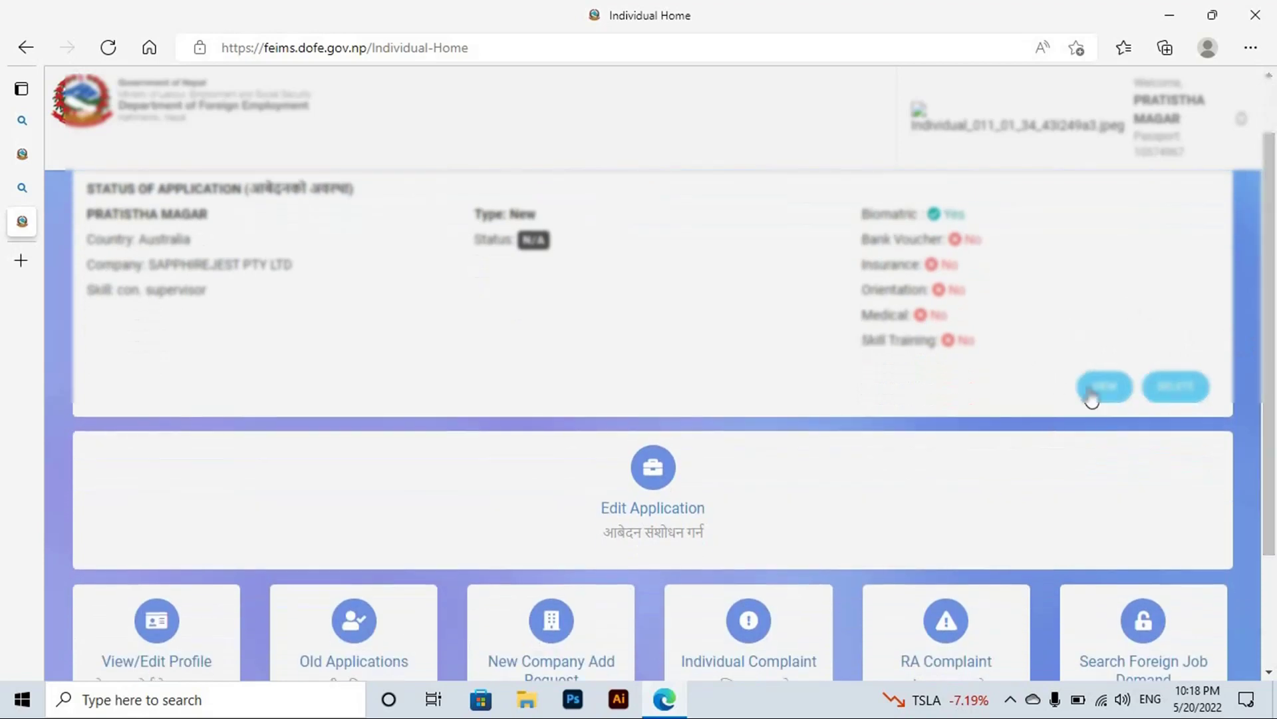